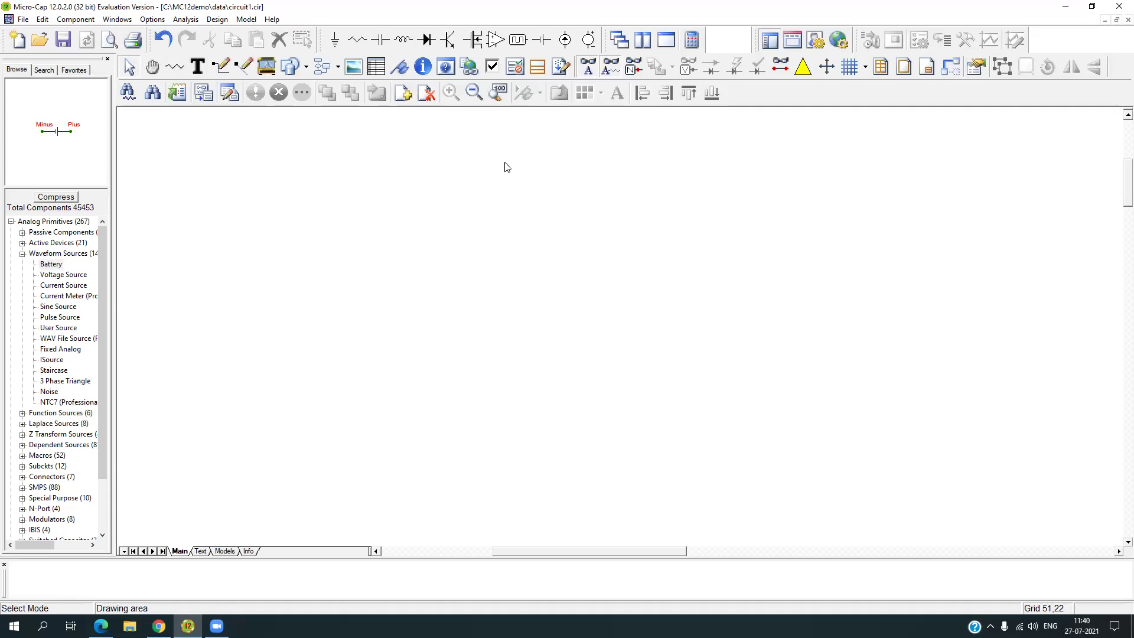
drag(529, 41, 331, 266)
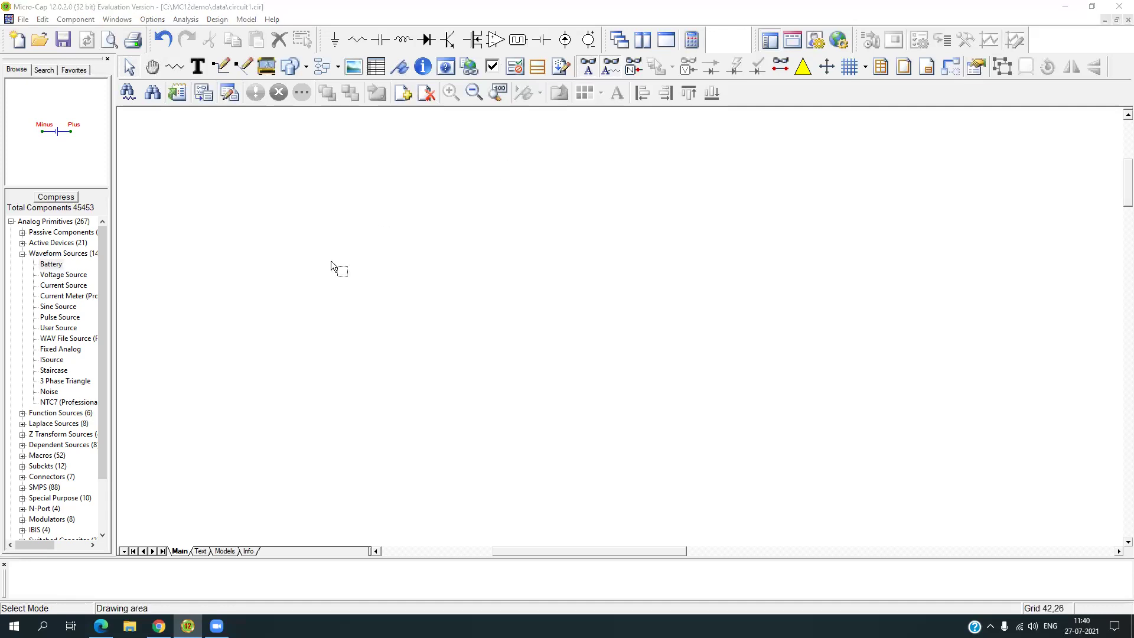
double_click(62, 253)
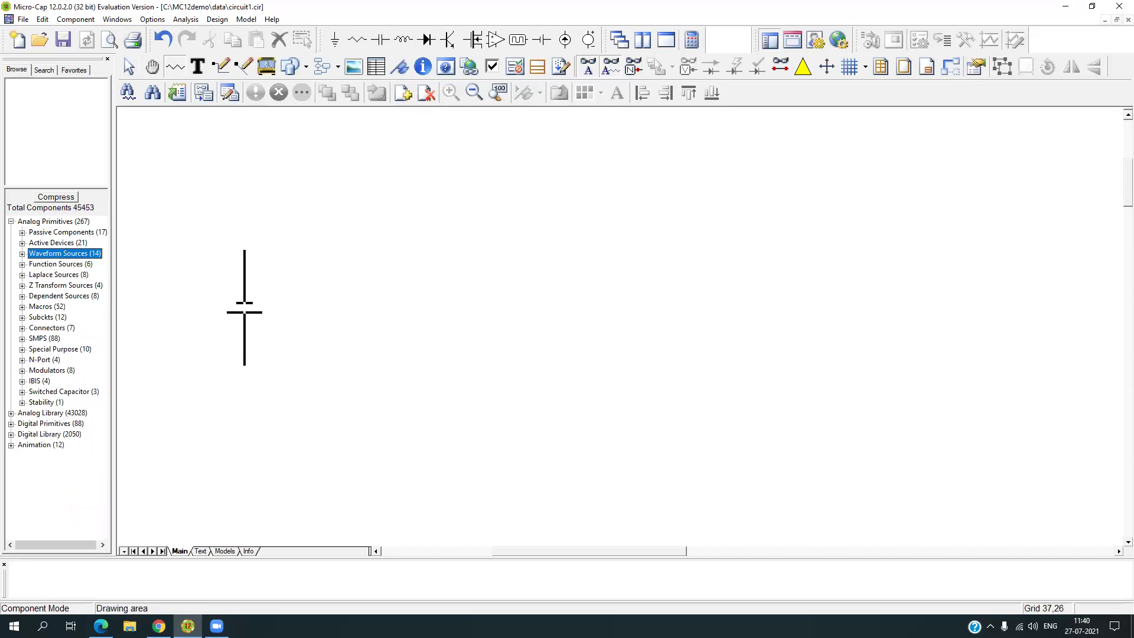
click(129, 67)
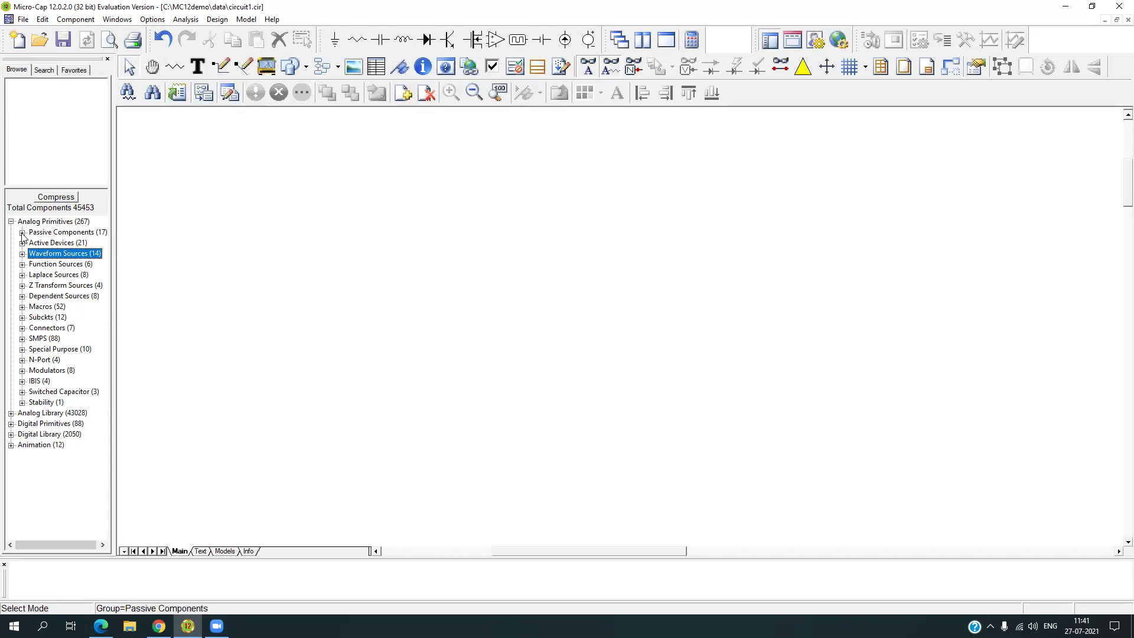
Place a vertical resistor from the passive components on the schematic and set its resistance to 1K
click(22, 234)
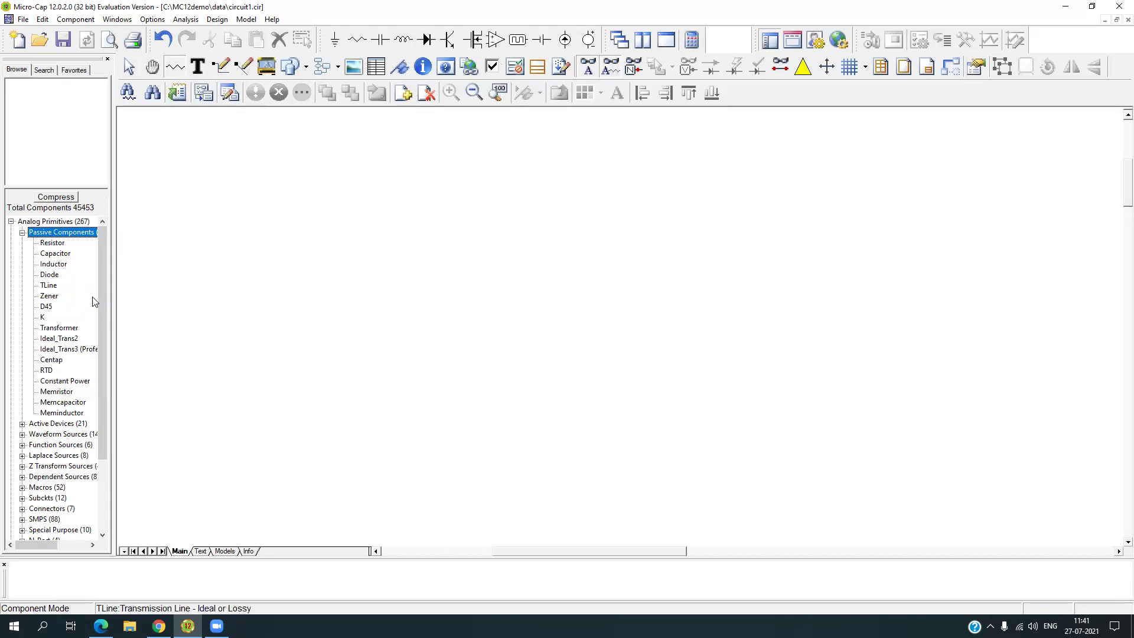
click(58, 244)
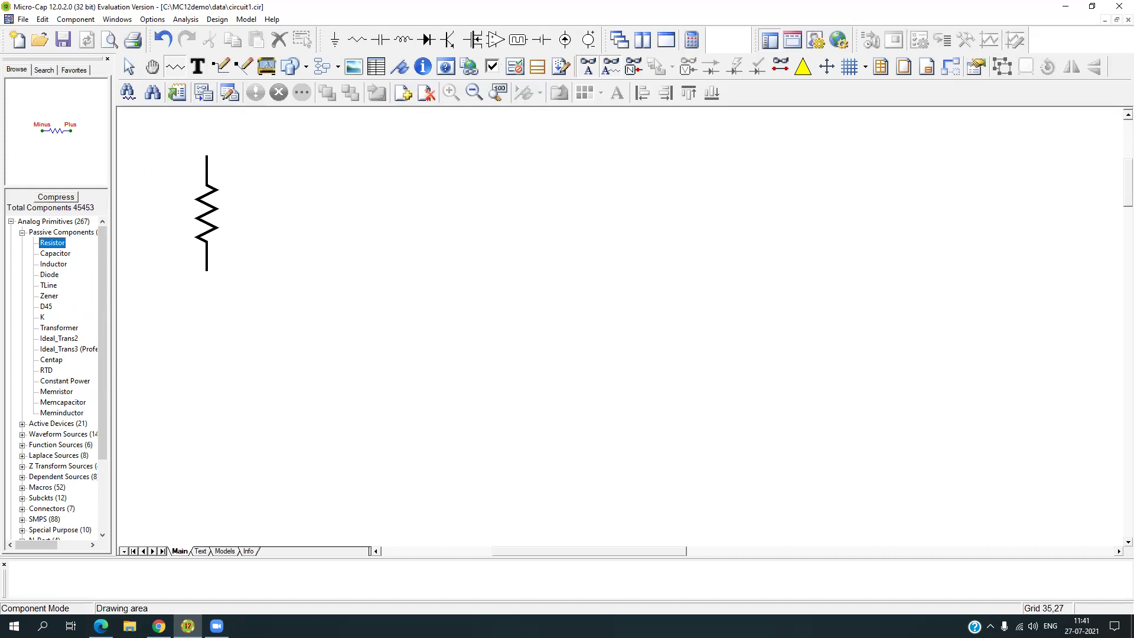
click(358, 231)
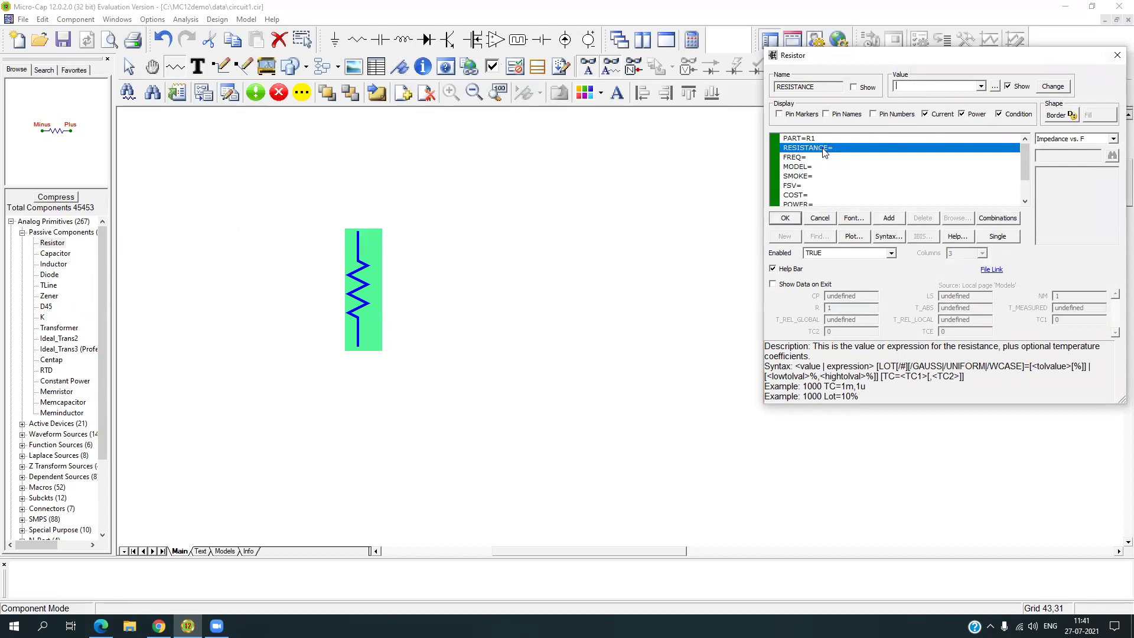
click(925, 87)
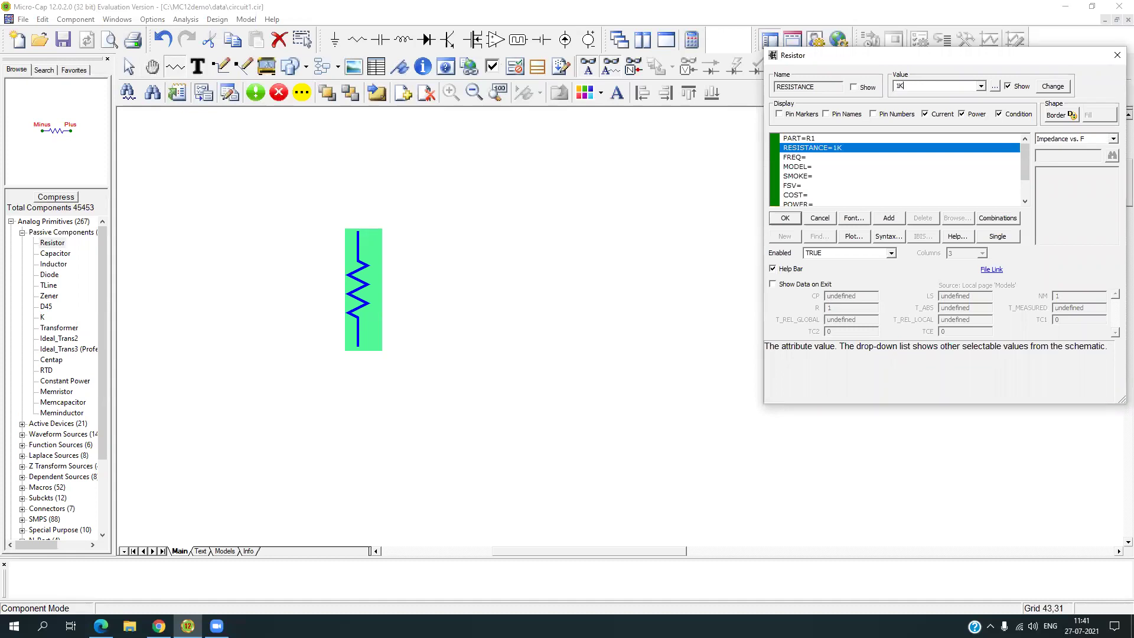
click(786, 221)
key(ctrl+e)
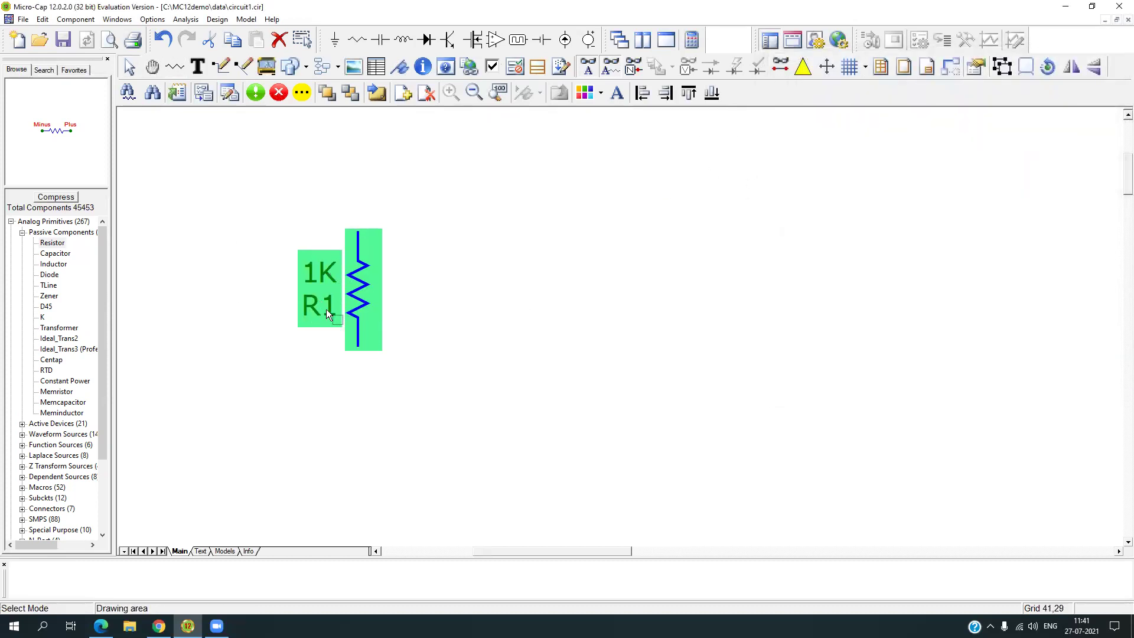
Change the resistor's part name to R0
double_click(361, 297)
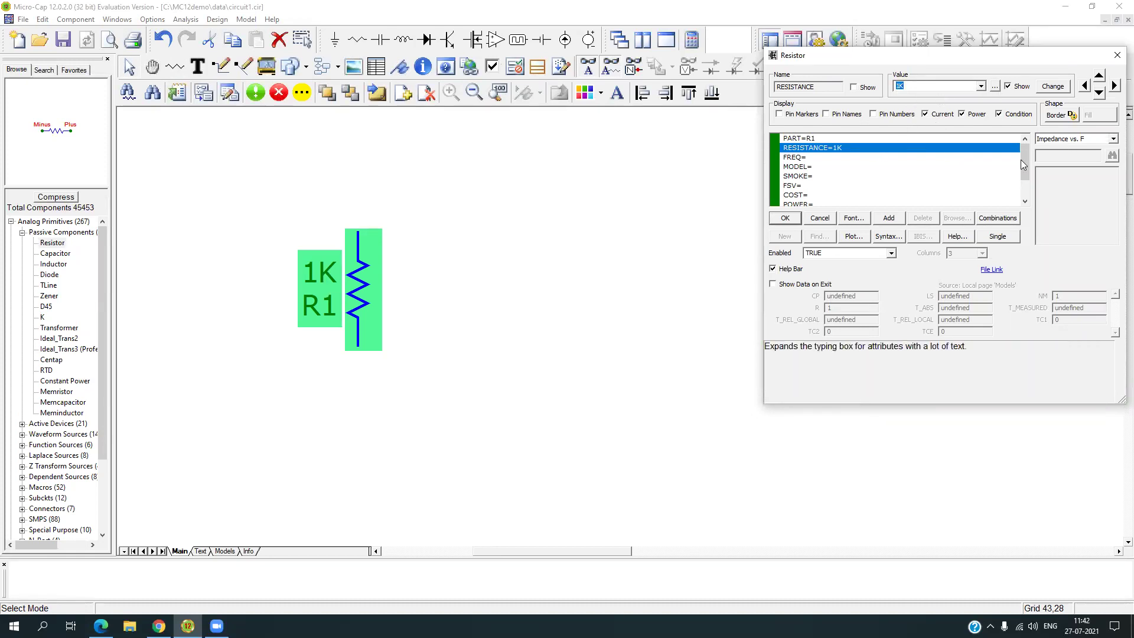
click(800, 140)
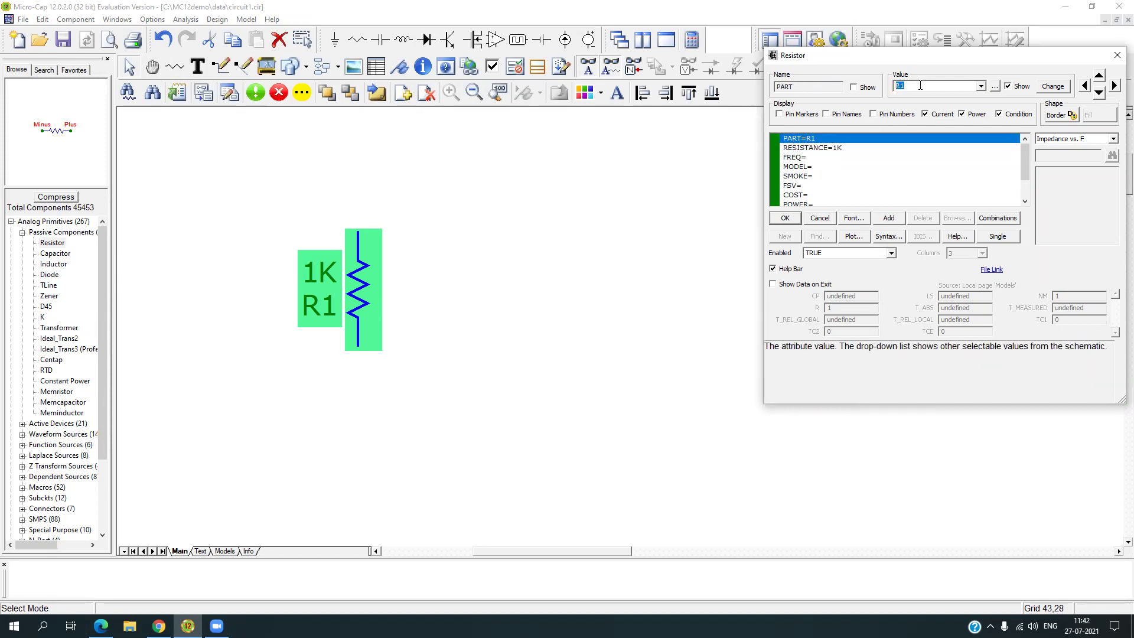
drag(911, 87, 901, 87)
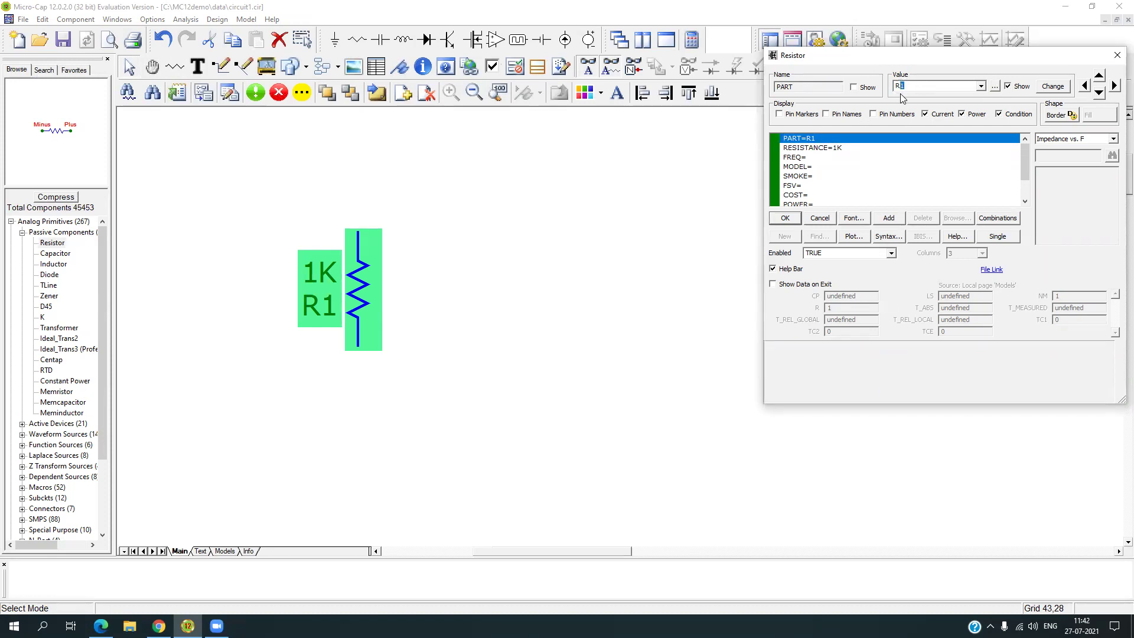
key(BackSpace)
text(2)
click(795, 221)
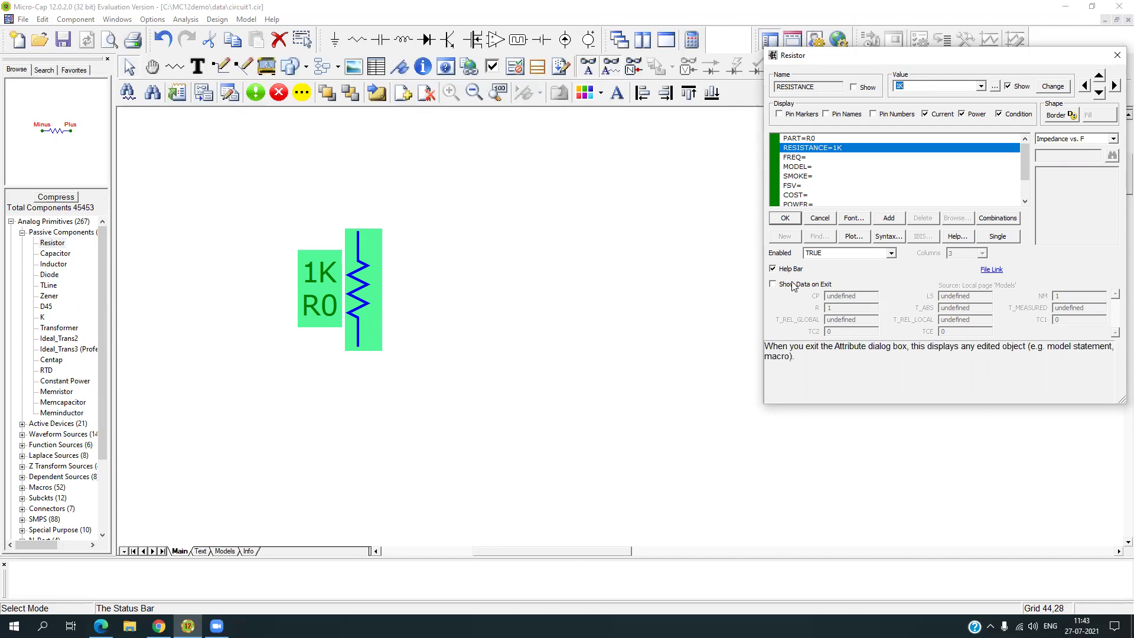
click(787, 221)
Hide the resistor's resistance value on the schematic
click(952, 148)
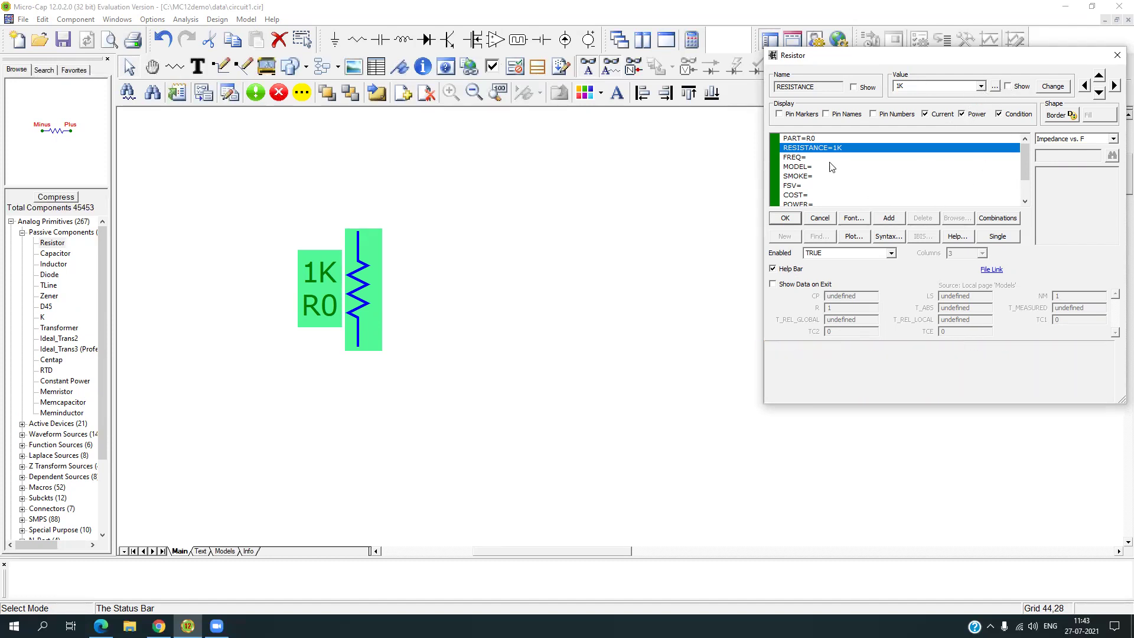
click(1018, 89)
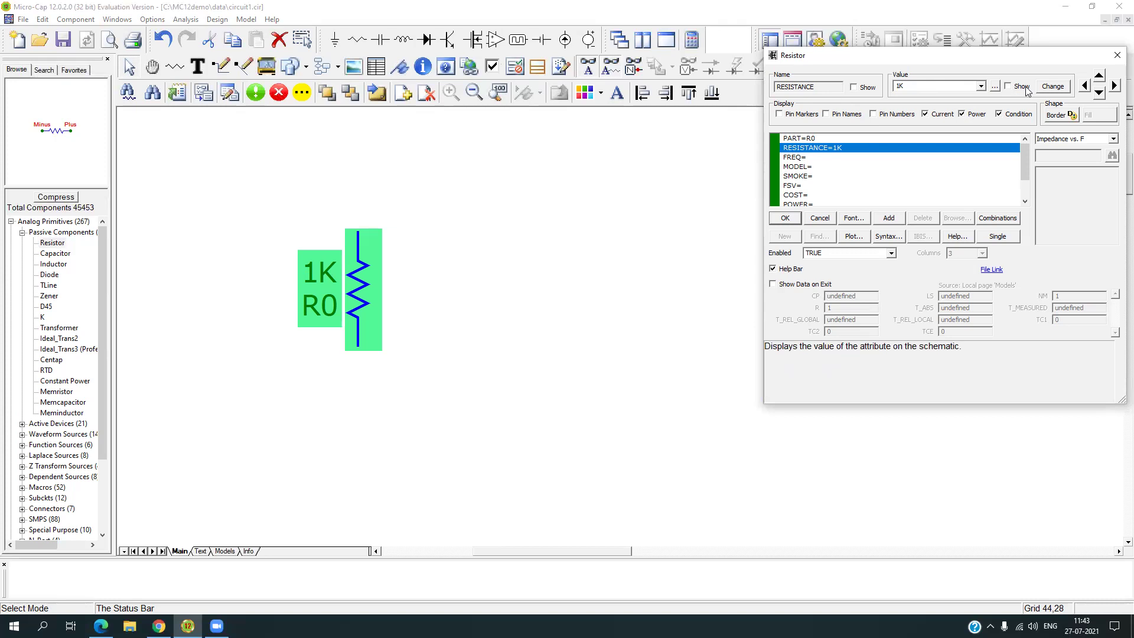
key(Return)
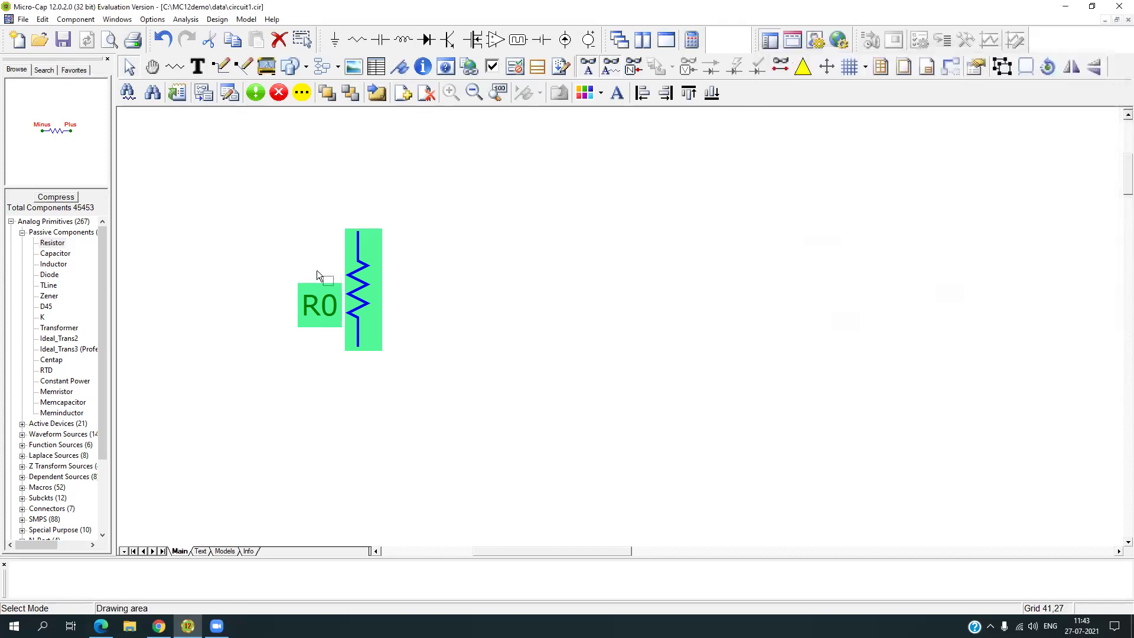
Display the resistor's resistance value on the schematic and hide its part name
double_click(362, 295)
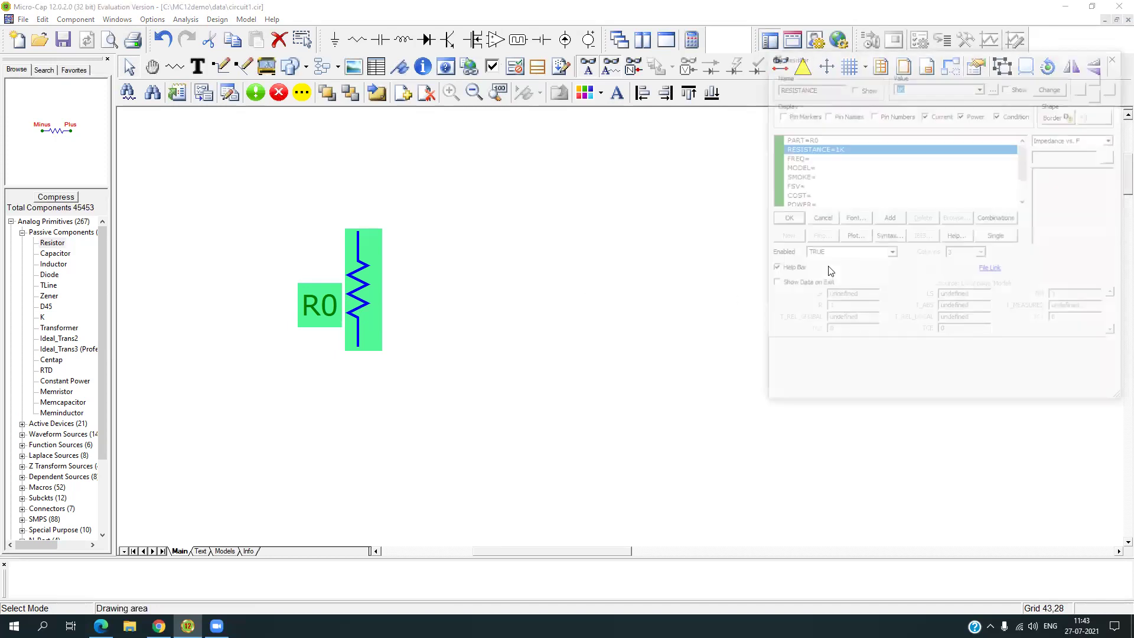
click(1008, 86)
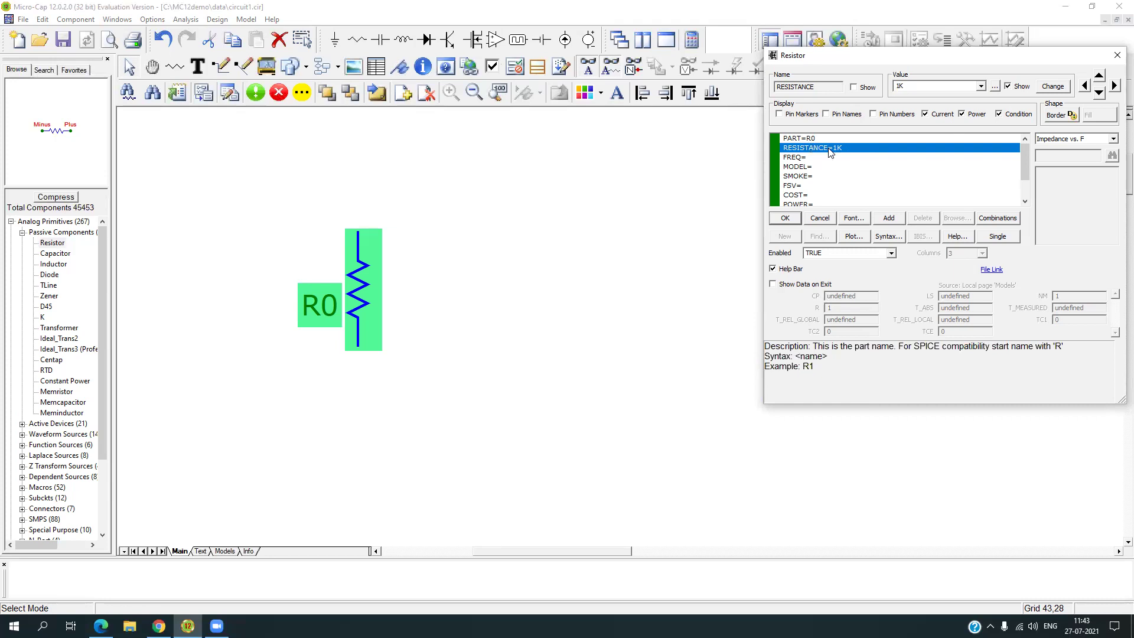
click(861, 139)
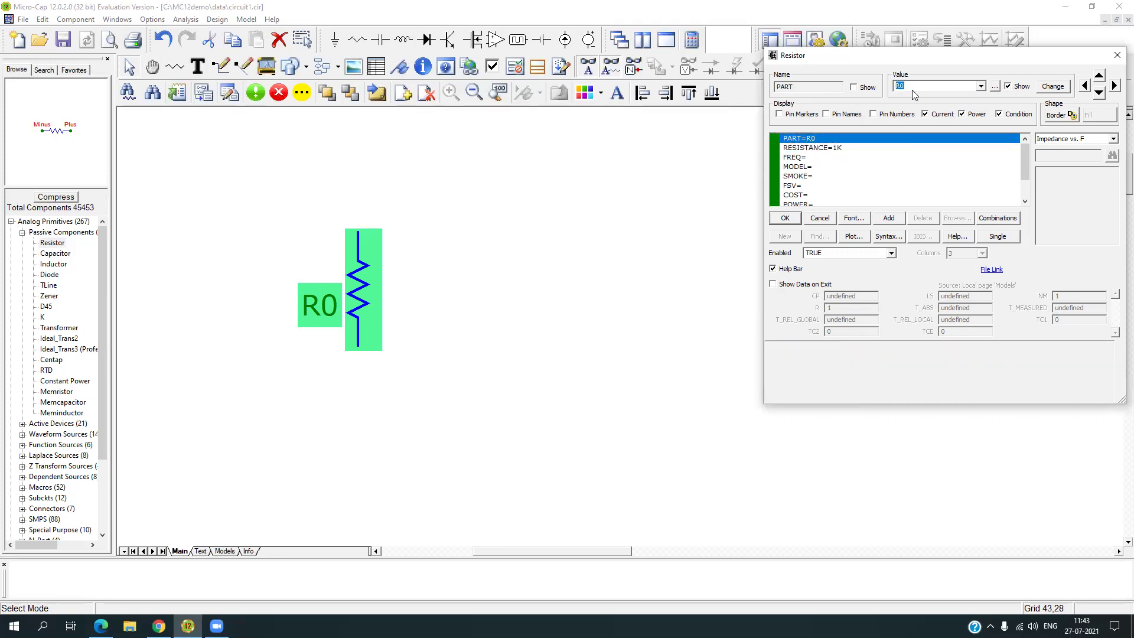
click(1009, 87)
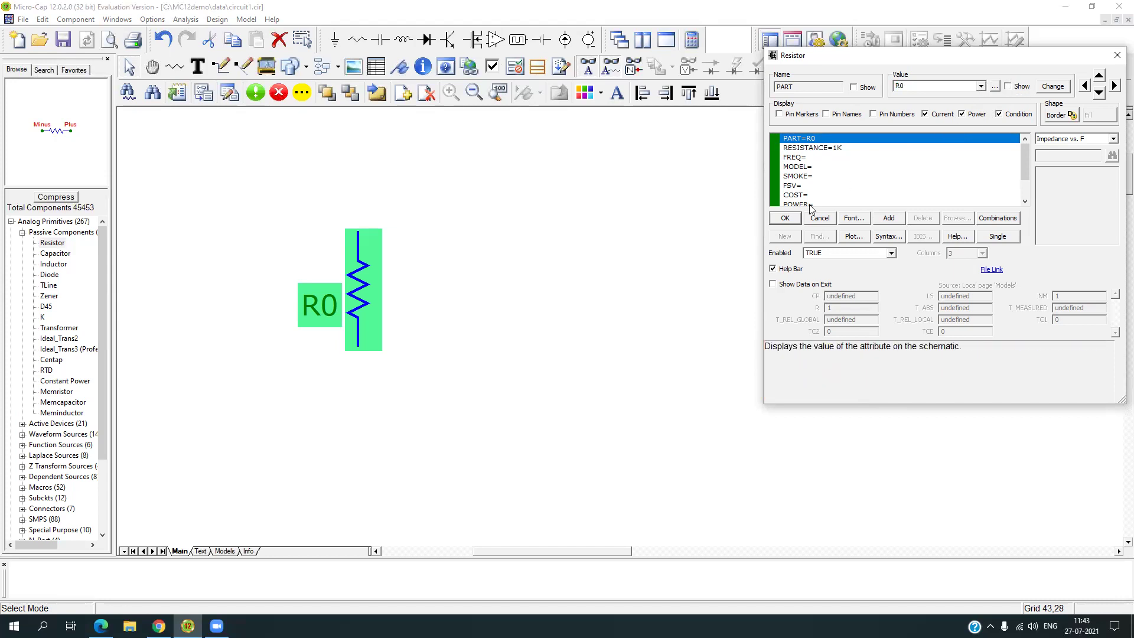
click(791, 221)
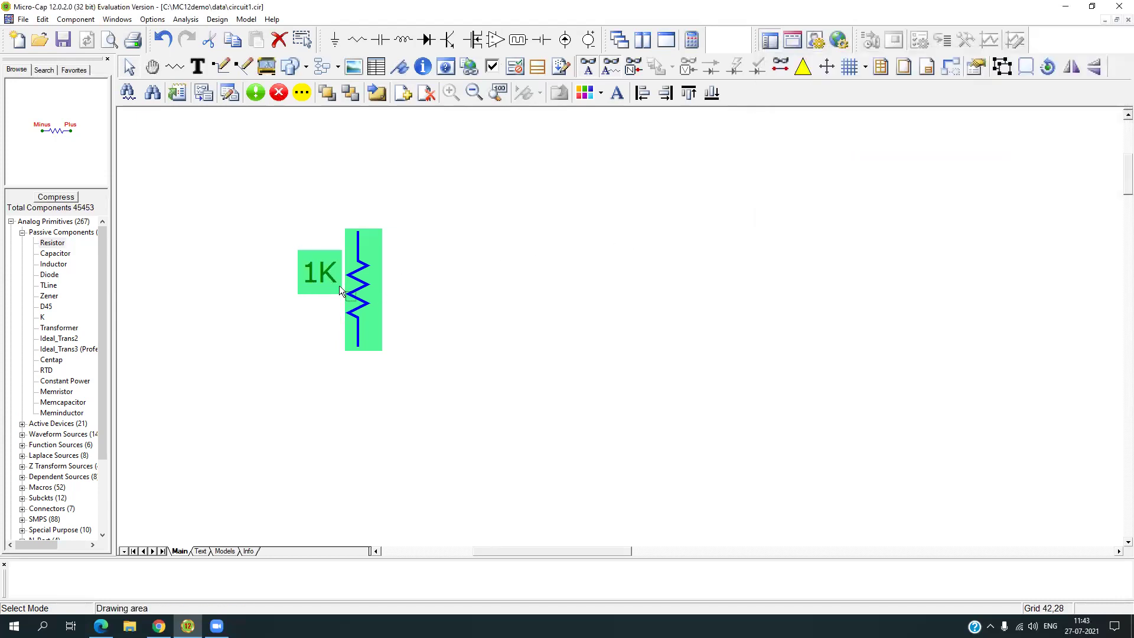
Display the resistor's part name on the schematic again
double_click(348, 288)
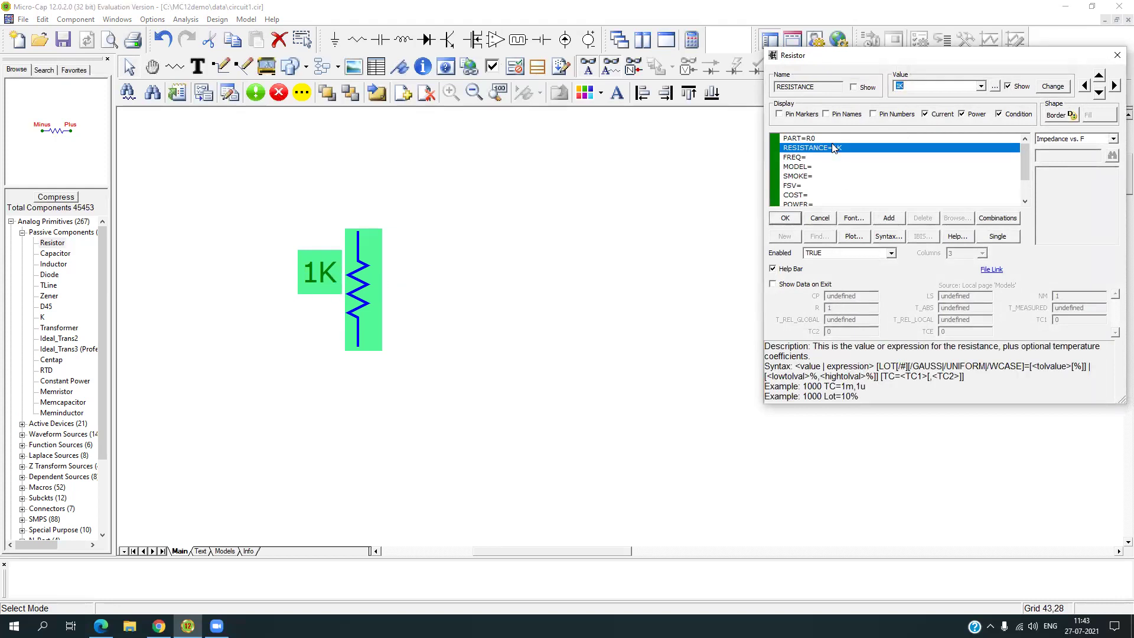
click(977, 137)
click(1008, 86)
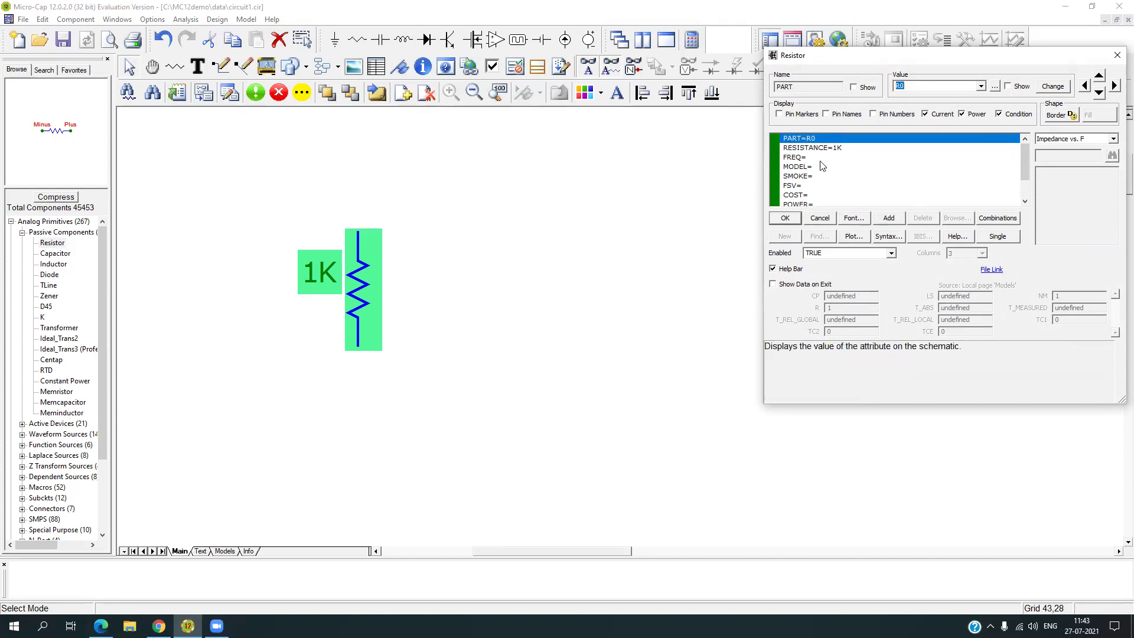
key(Return)
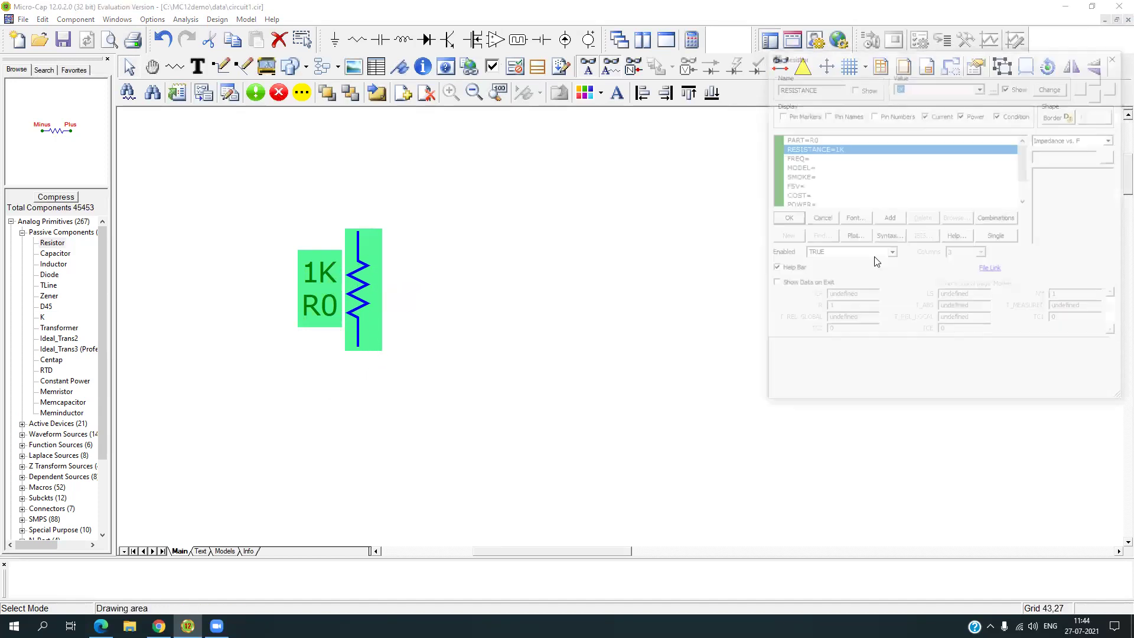
Disable the resistor for simulation by setting its Enabled property to FALSE
key(Return)
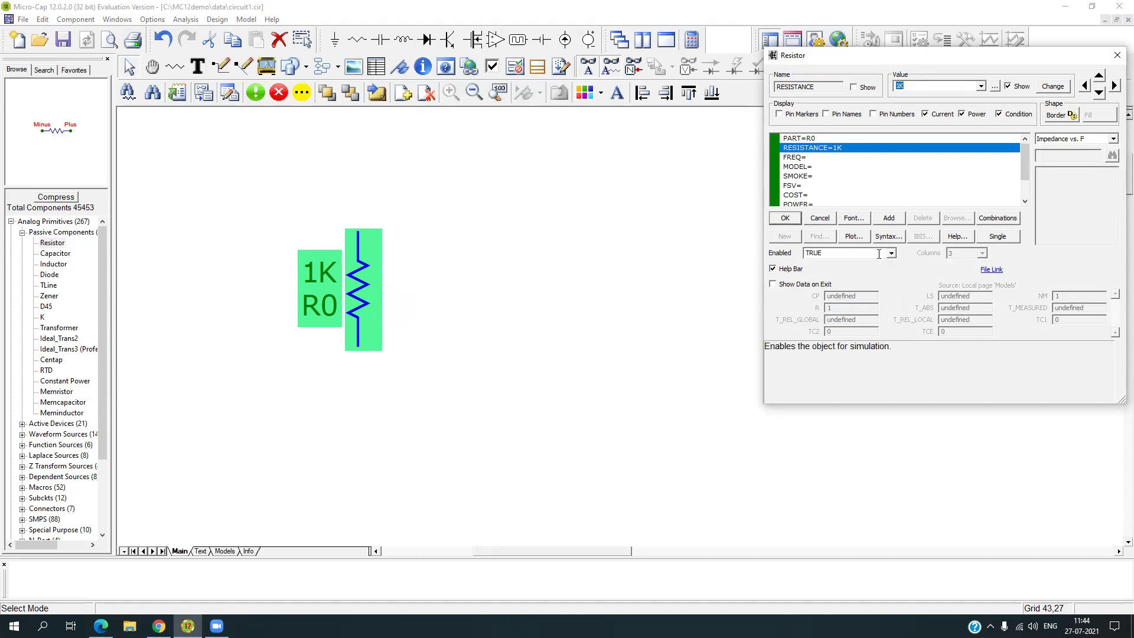
click(833, 254)
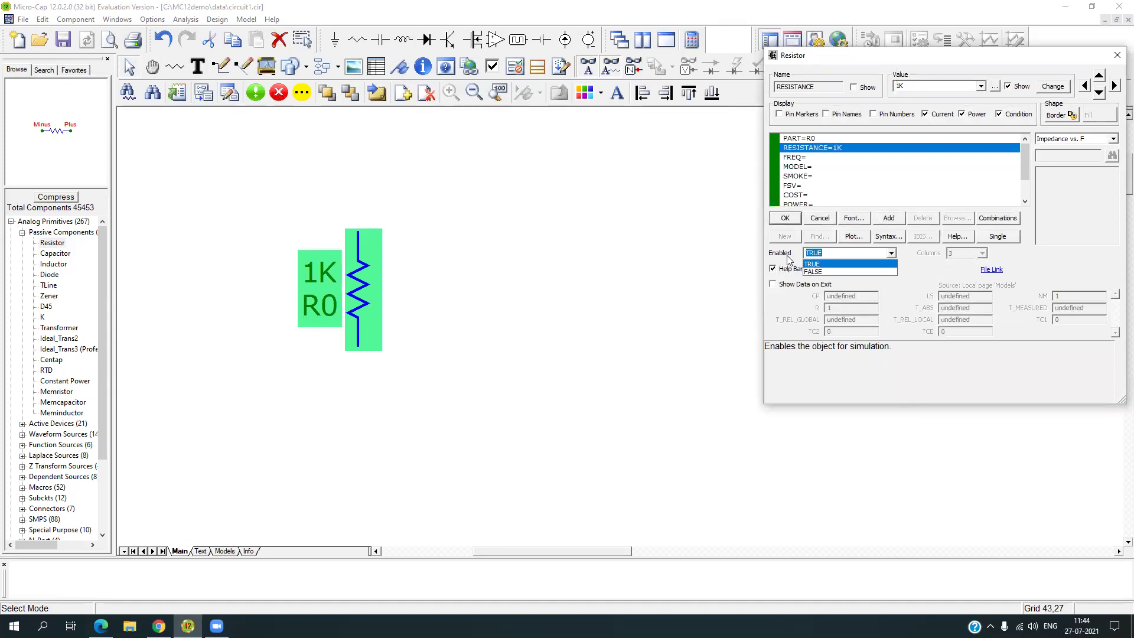
click(824, 272)
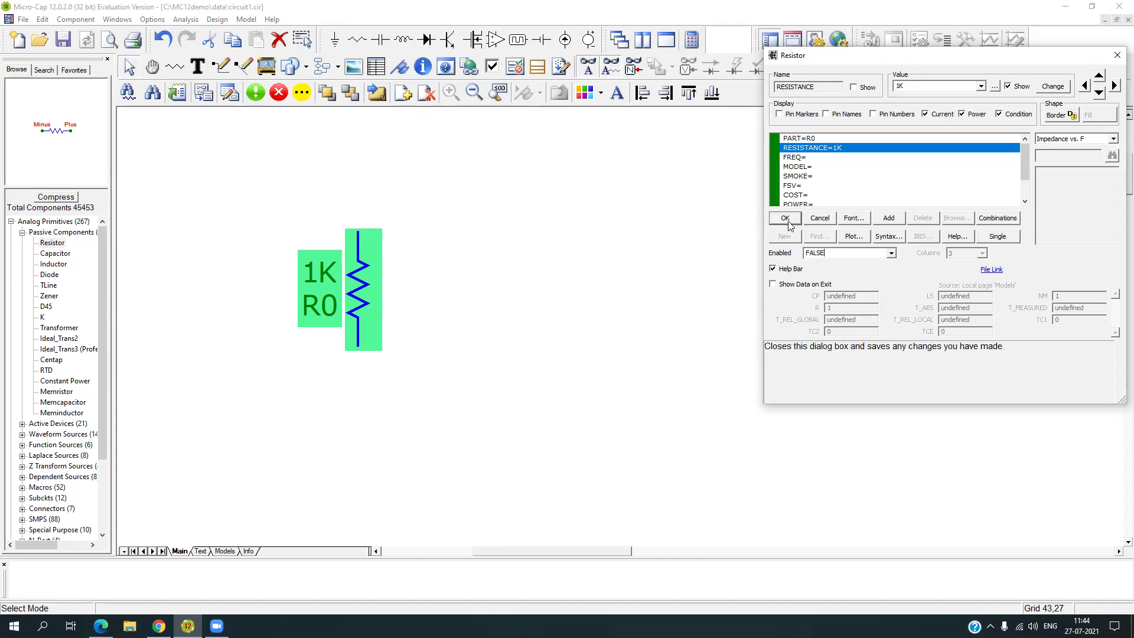
key(Return)
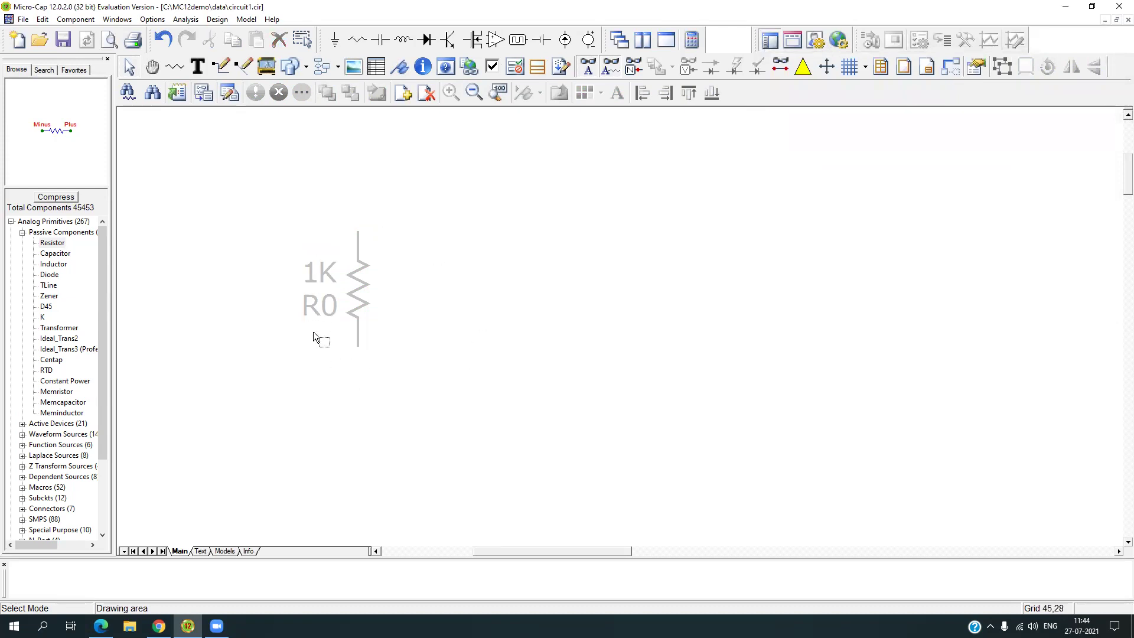
Re-enable the resistor for simulation by setting its Enabled property to TRUE, and deselect it
double_click(357, 294)
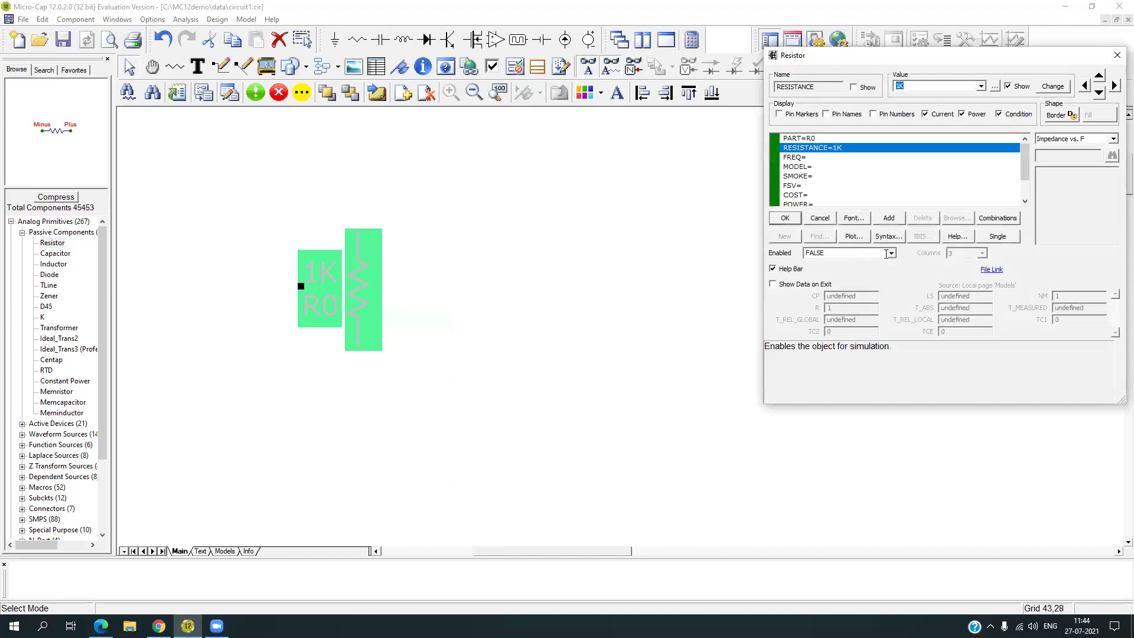
click(836, 252)
click(815, 264)
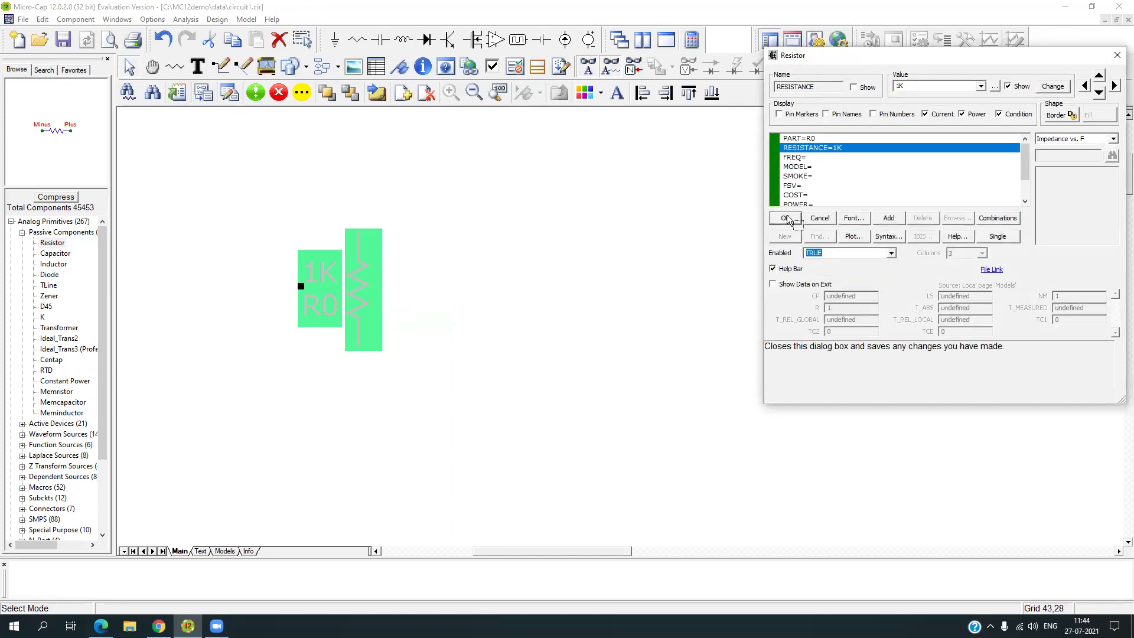
key(Return)
click(313, 235)
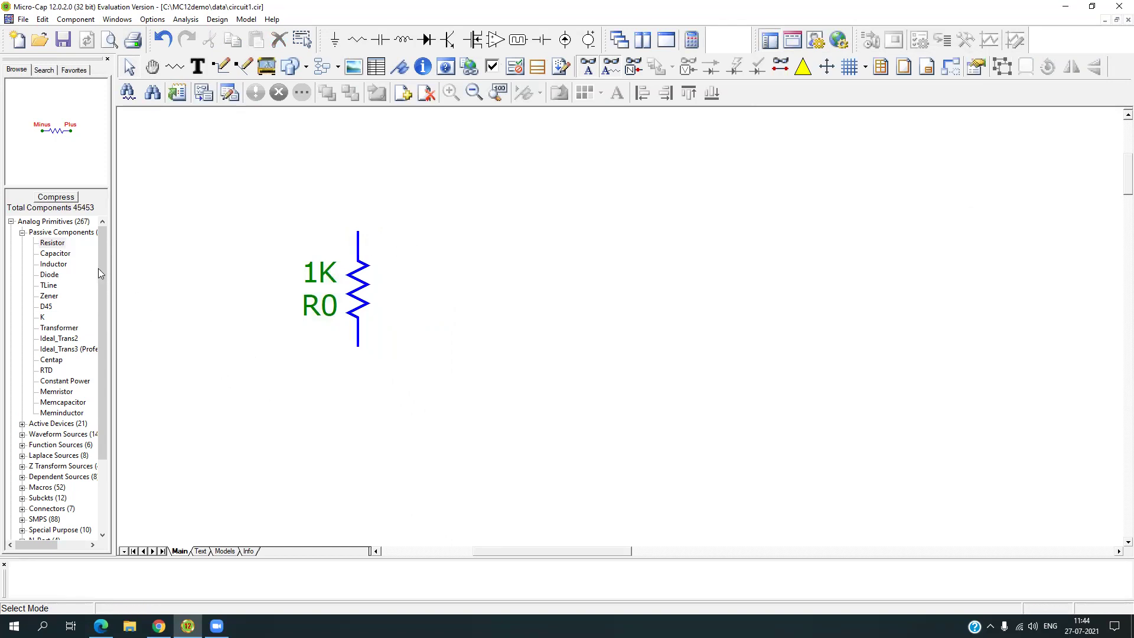
Place a vertical capacitor to the right of the resistor and set its capacitance to 1f
click(56, 254)
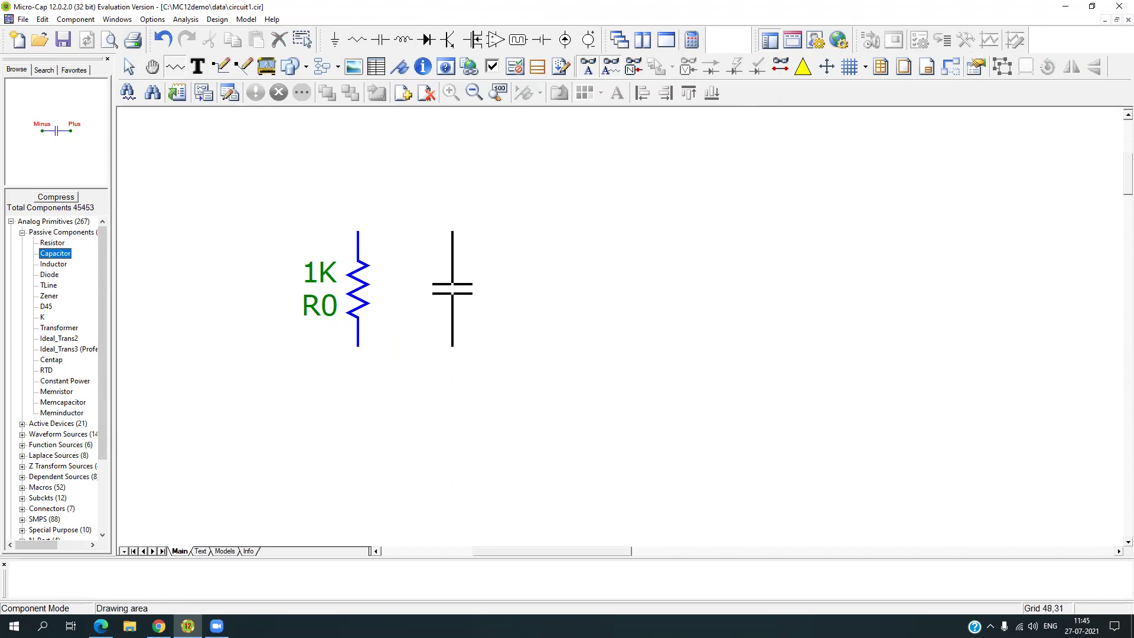
click(528, 288)
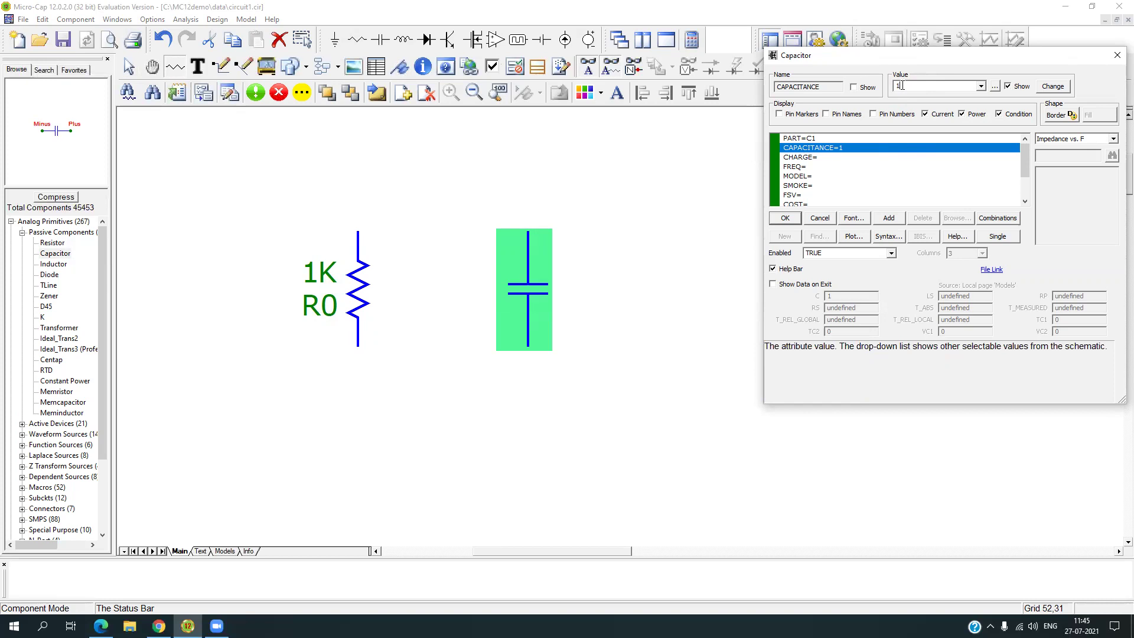
click(785, 218)
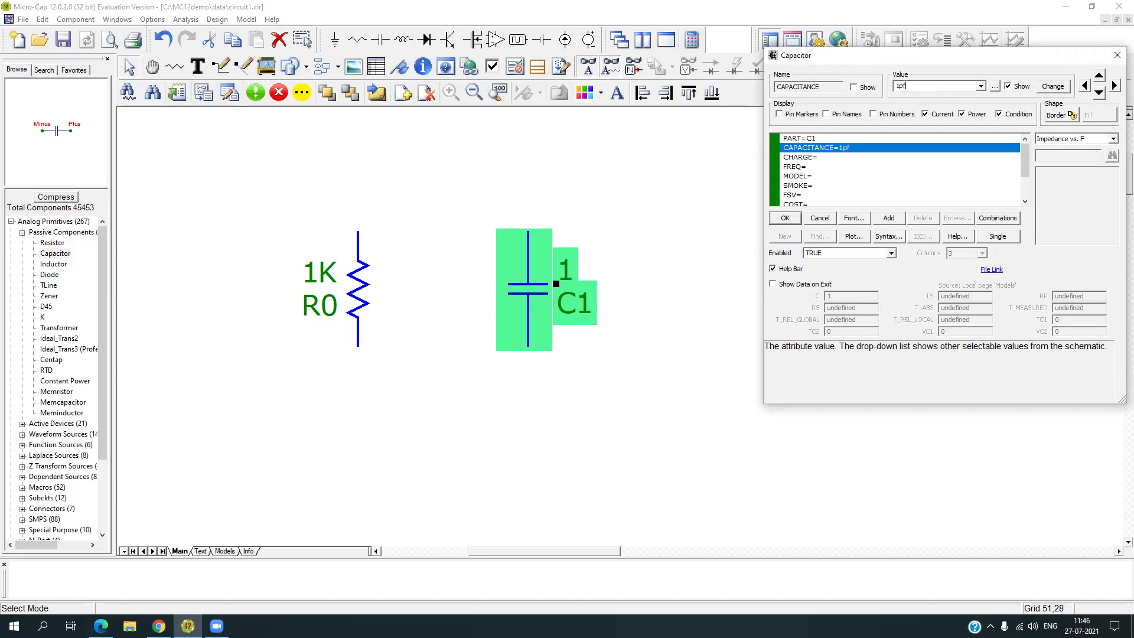
key(BackSpace)
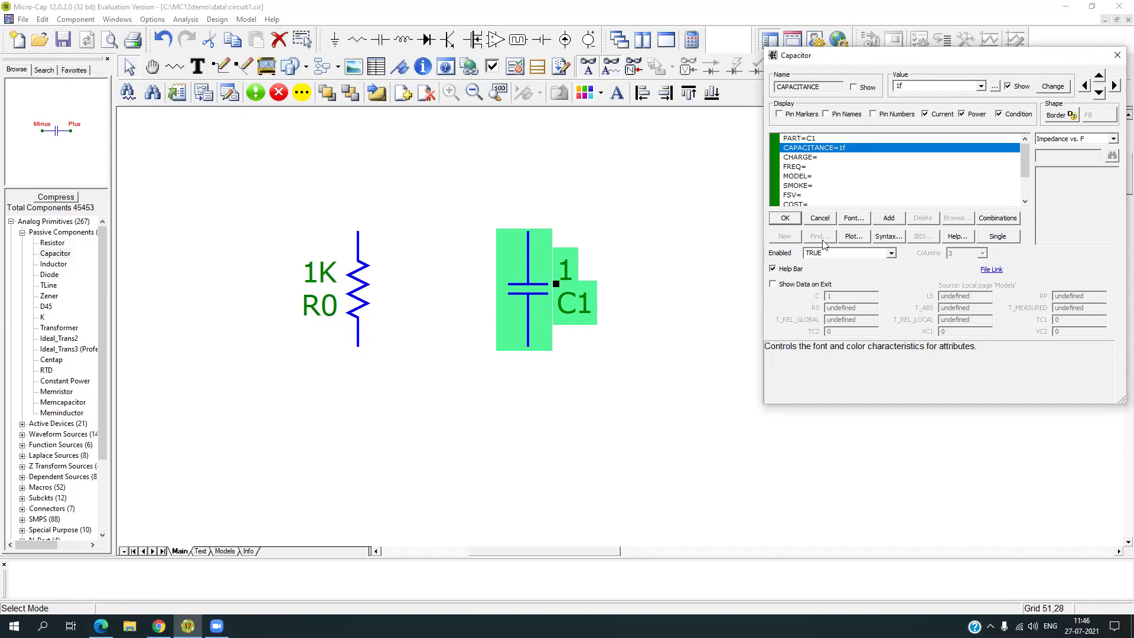
click(786, 218)
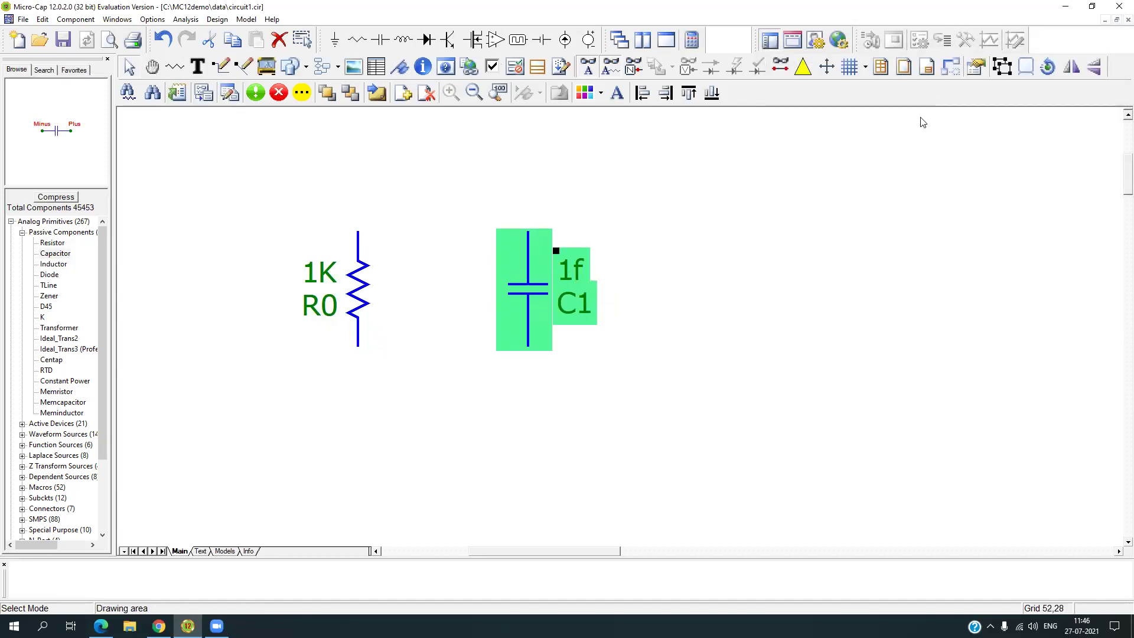
Change the capacitor's PART attribute to C0, keeping it enabled for simulation, and save its attributes
key(Return)
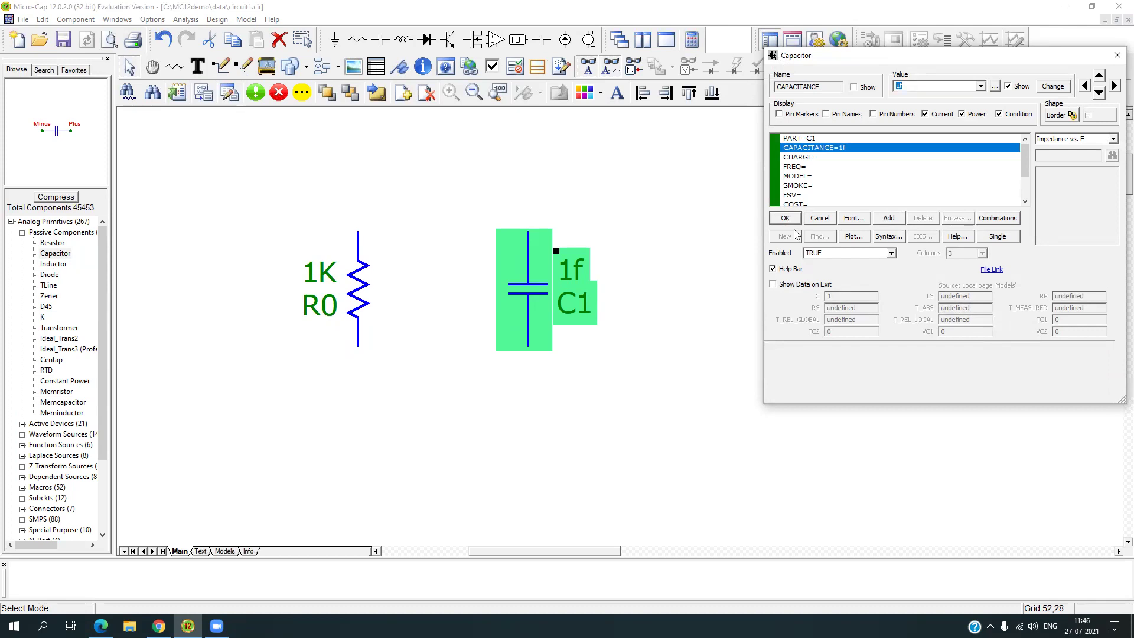
click(892, 254)
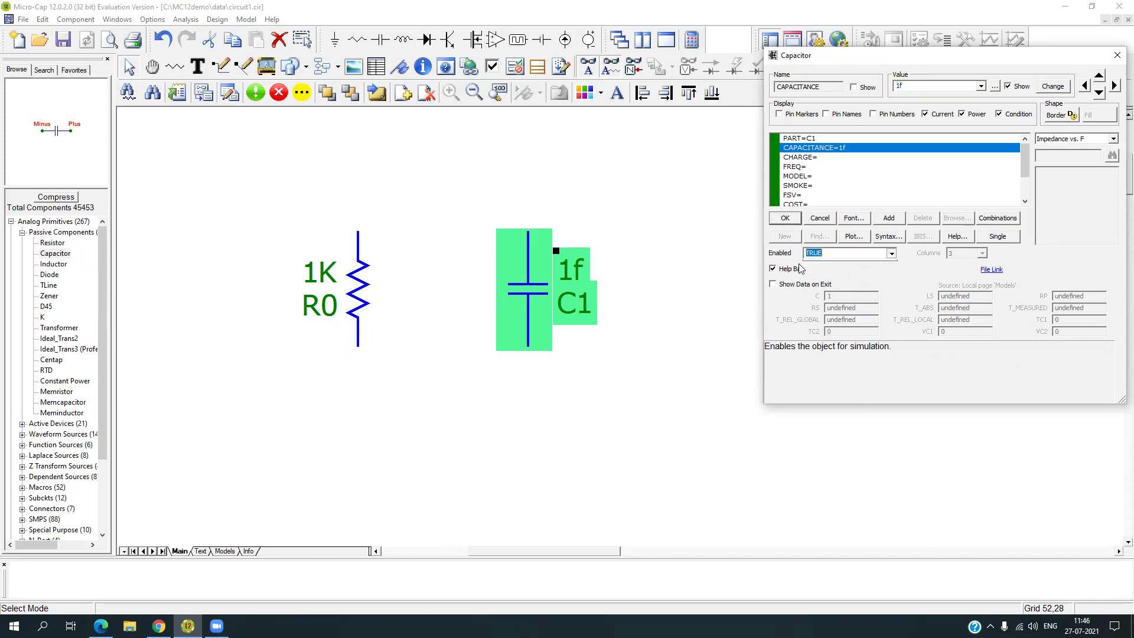
click(915, 276)
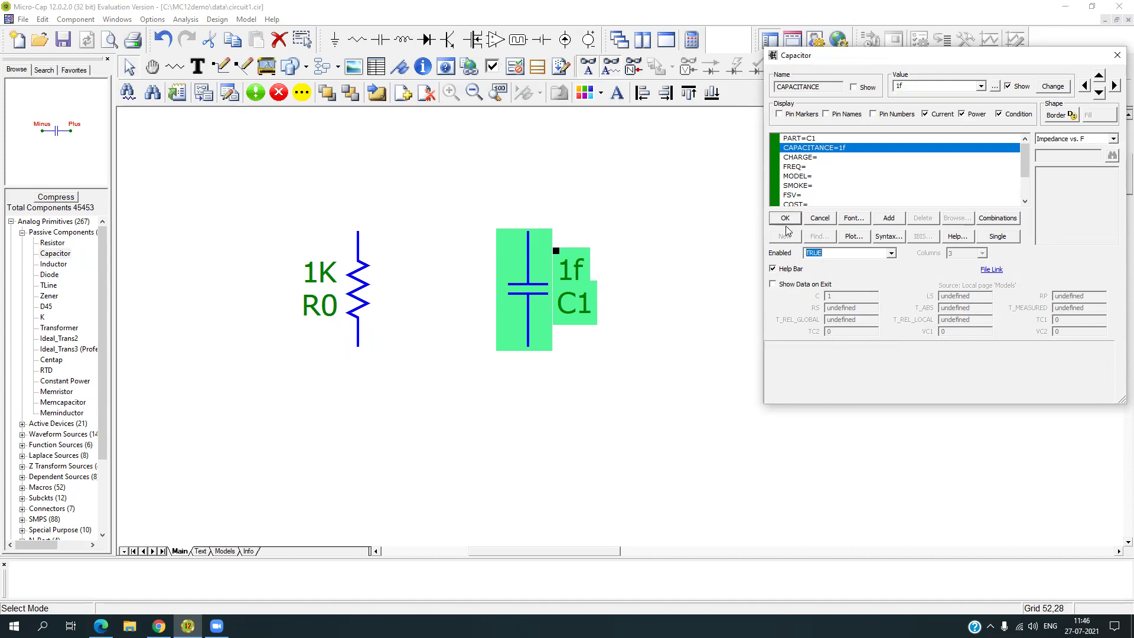
click(921, 140)
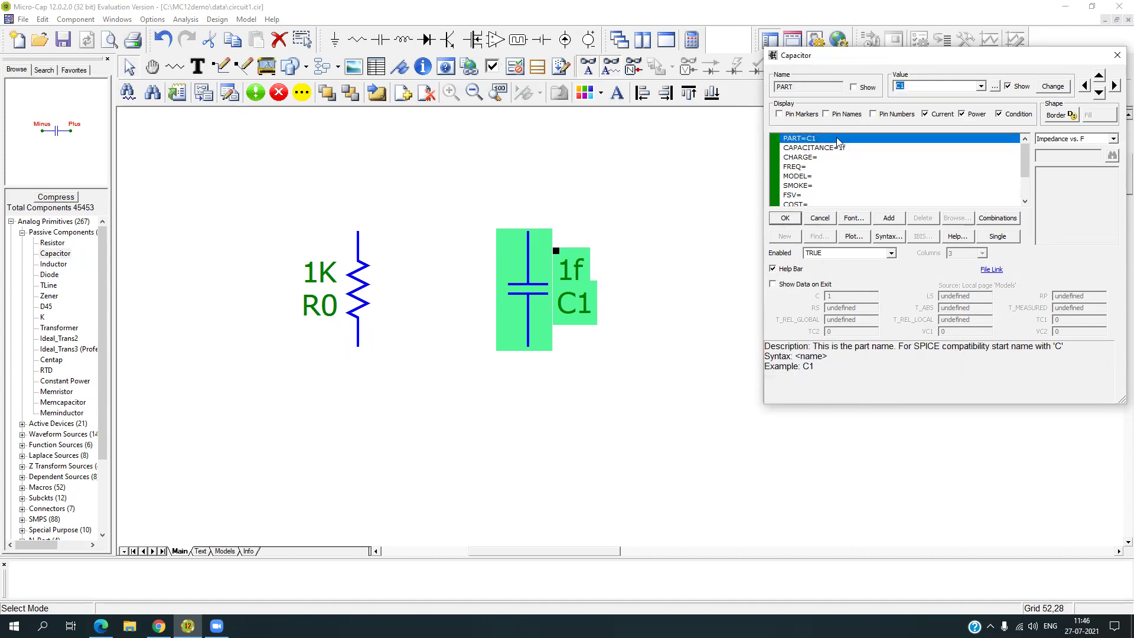
click(923, 87)
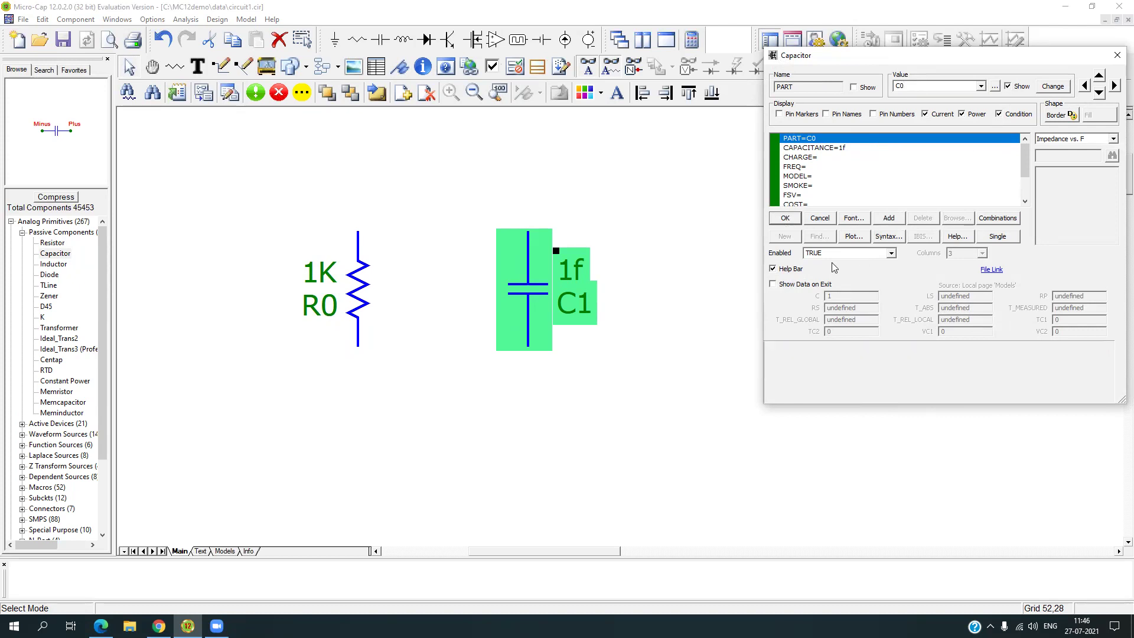
click(787, 218)
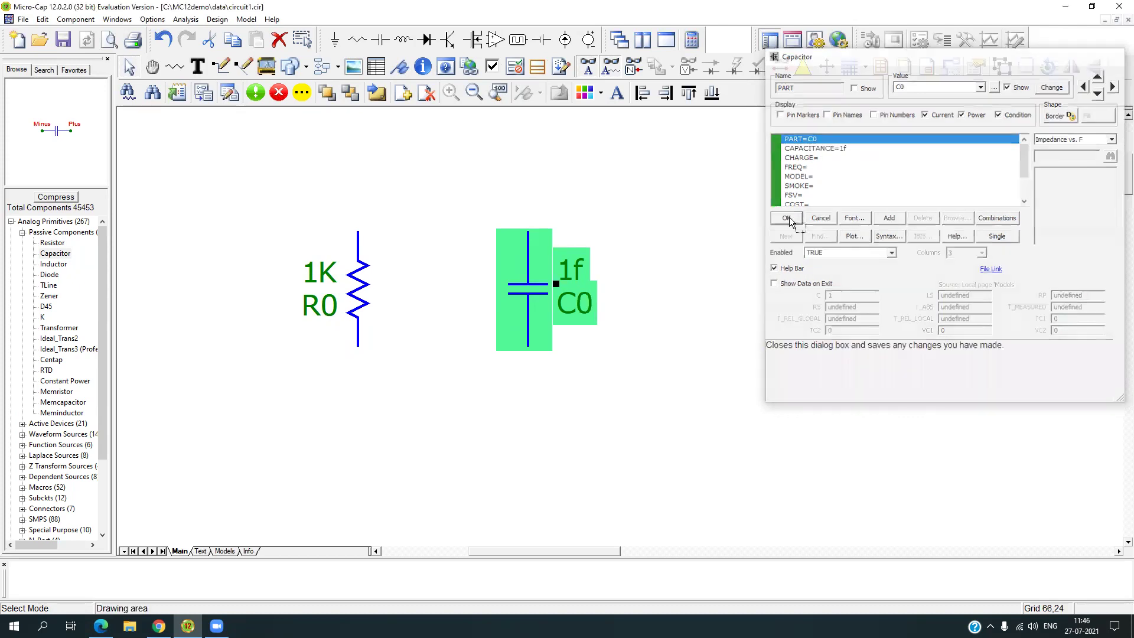
Set the capacitance of capacitor C0 to 1u
double_click(521, 289)
text(1u)
key(Return)
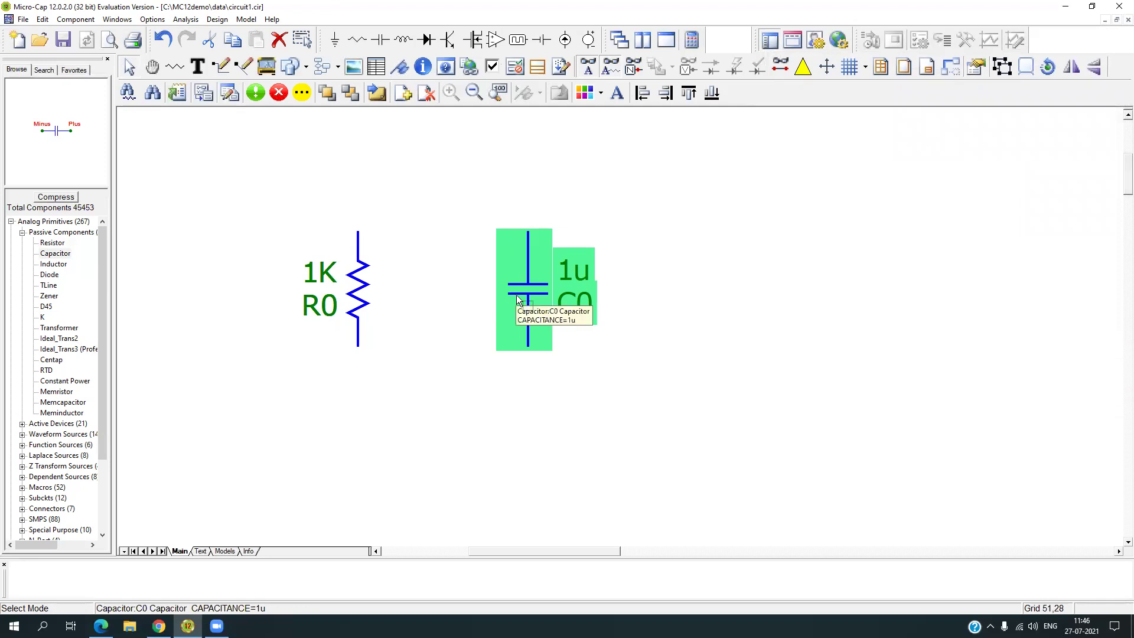
Place a horizontal inductor above and between the resistor and capacitor with an inductance of 5m, and end component placement
click(55, 264)
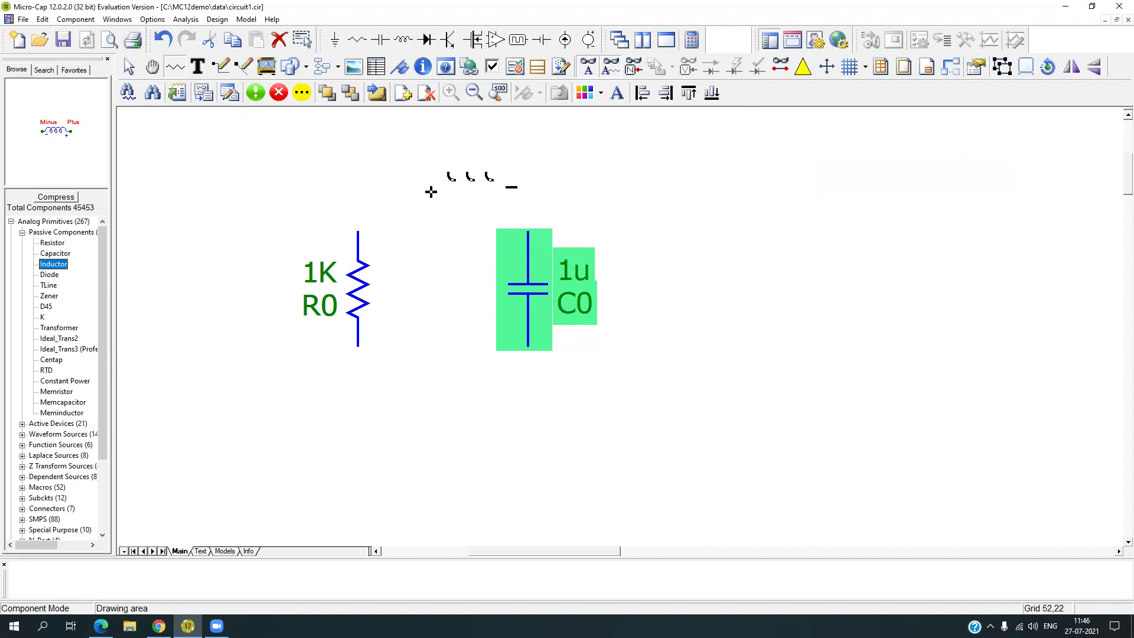
click(494, 162)
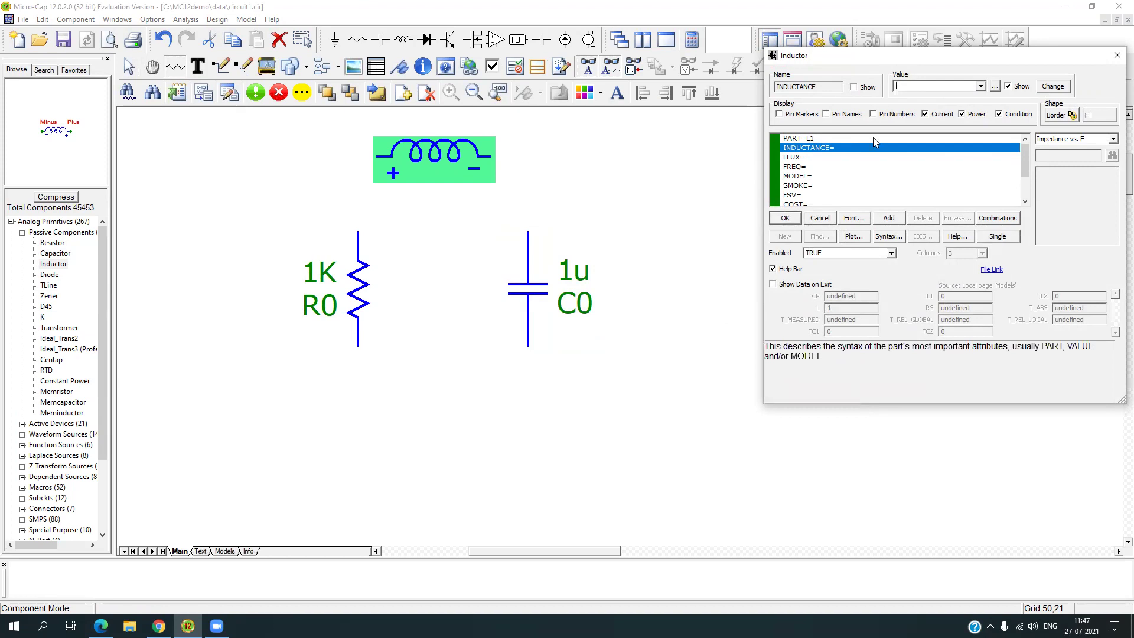
click(949, 89)
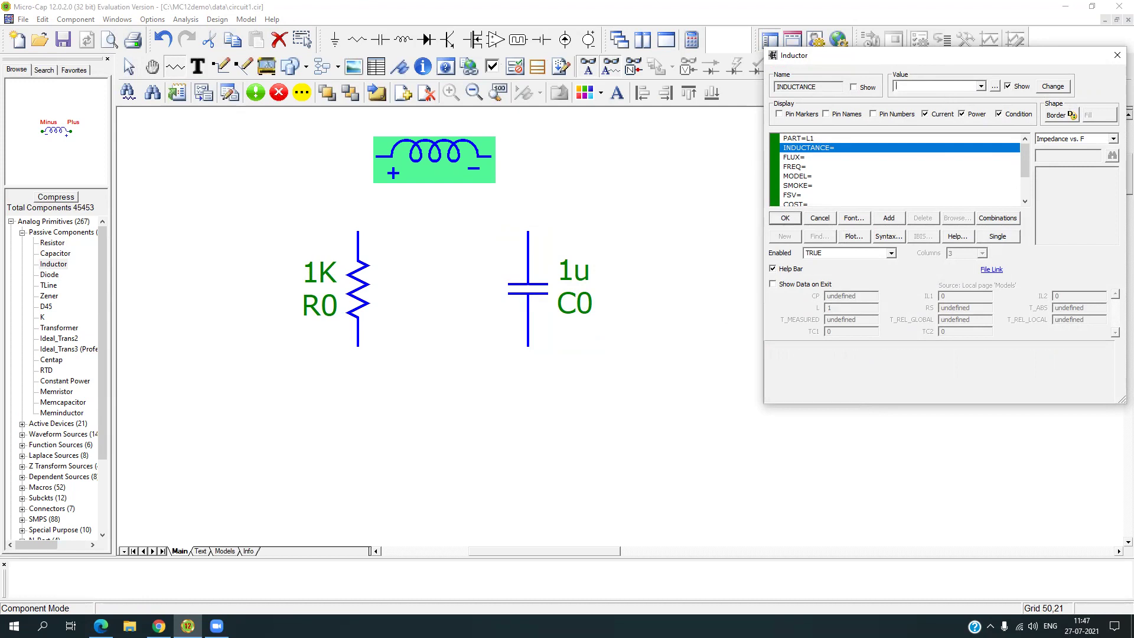
text(5m)
click(891, 253)
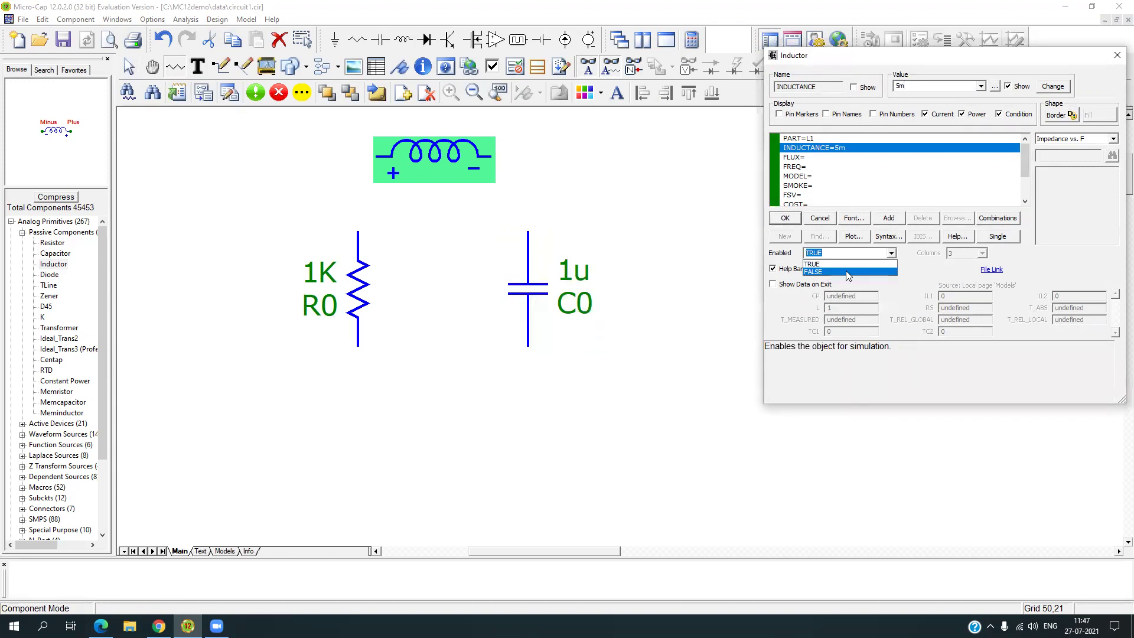
click(861, 264)
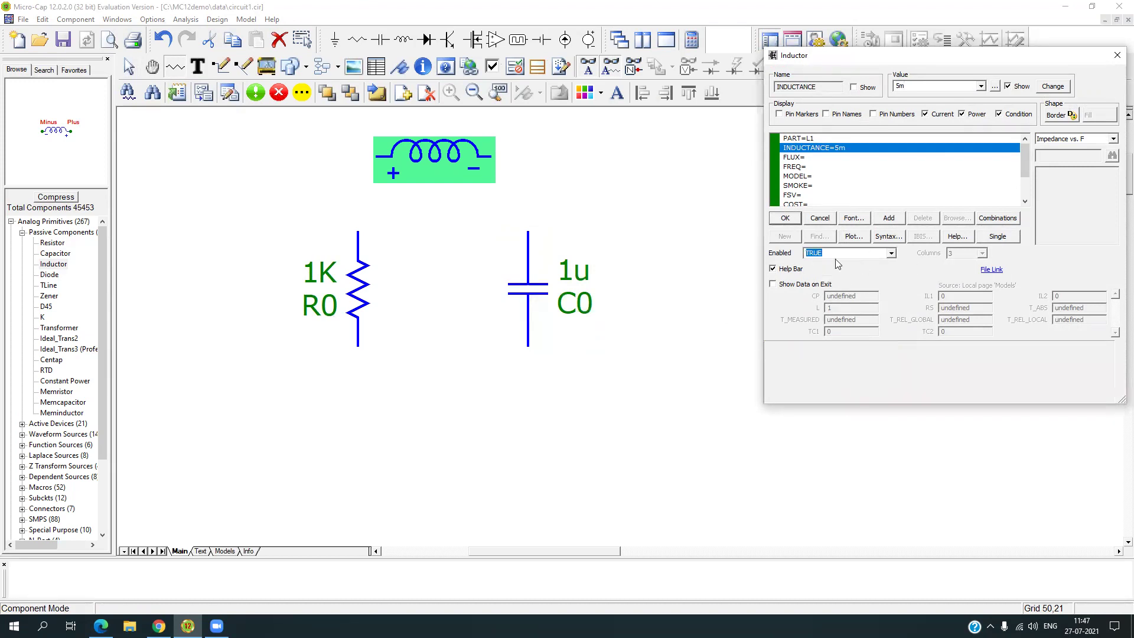
click(785, 218)
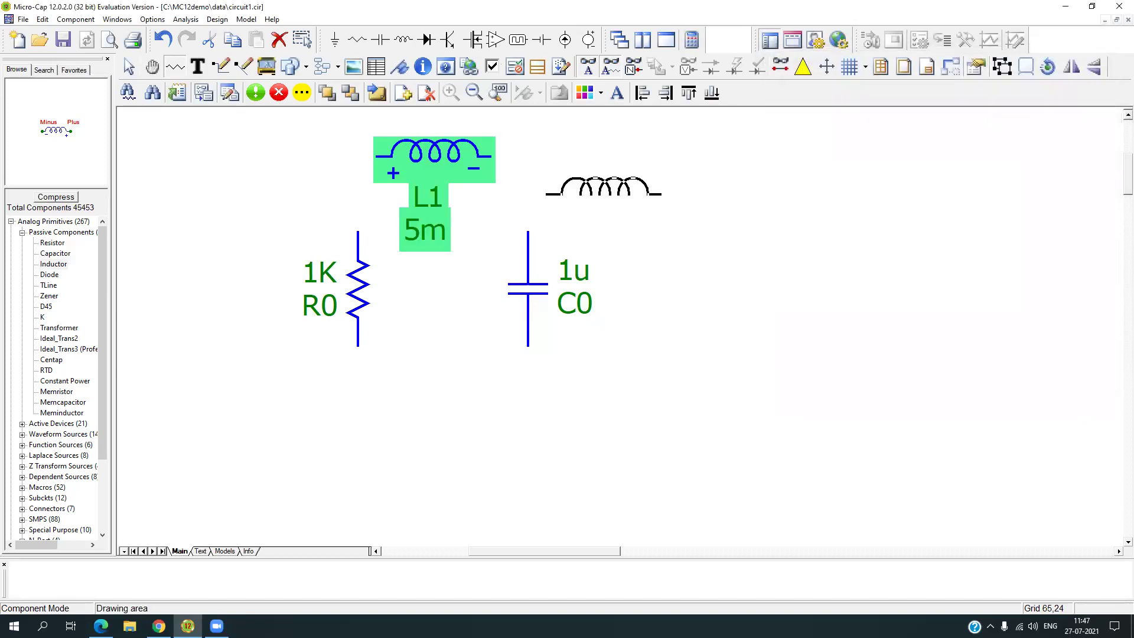
key(ctrl+e)
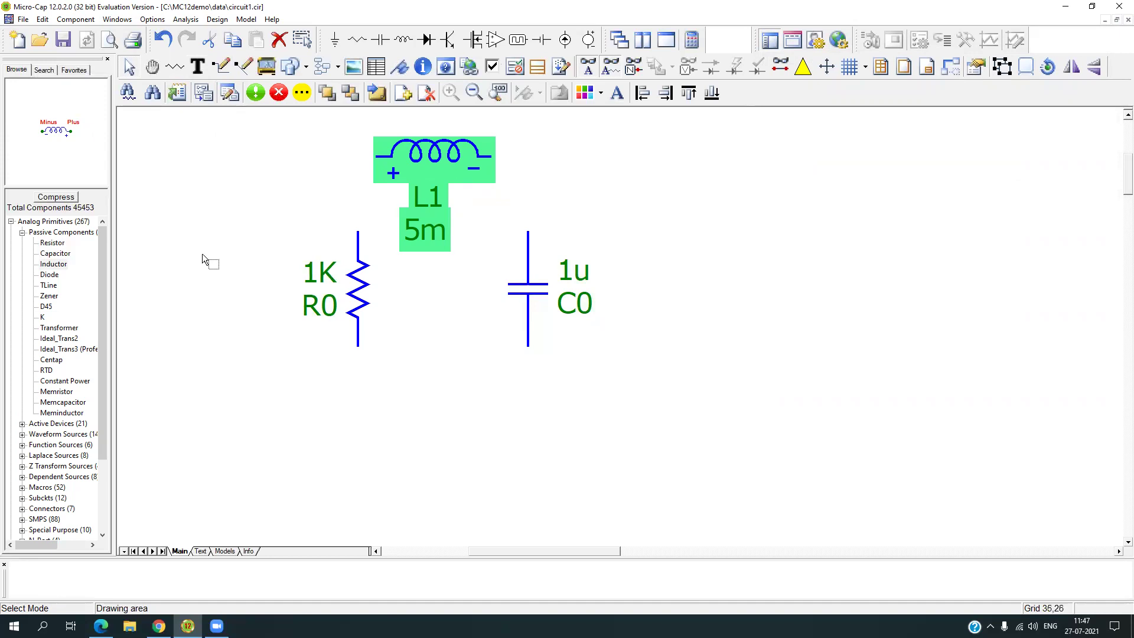
Place a vertical Battery from the Waveform Sources group to the left of the resistor with a value of 12V, and end component placement
click(23, 233)
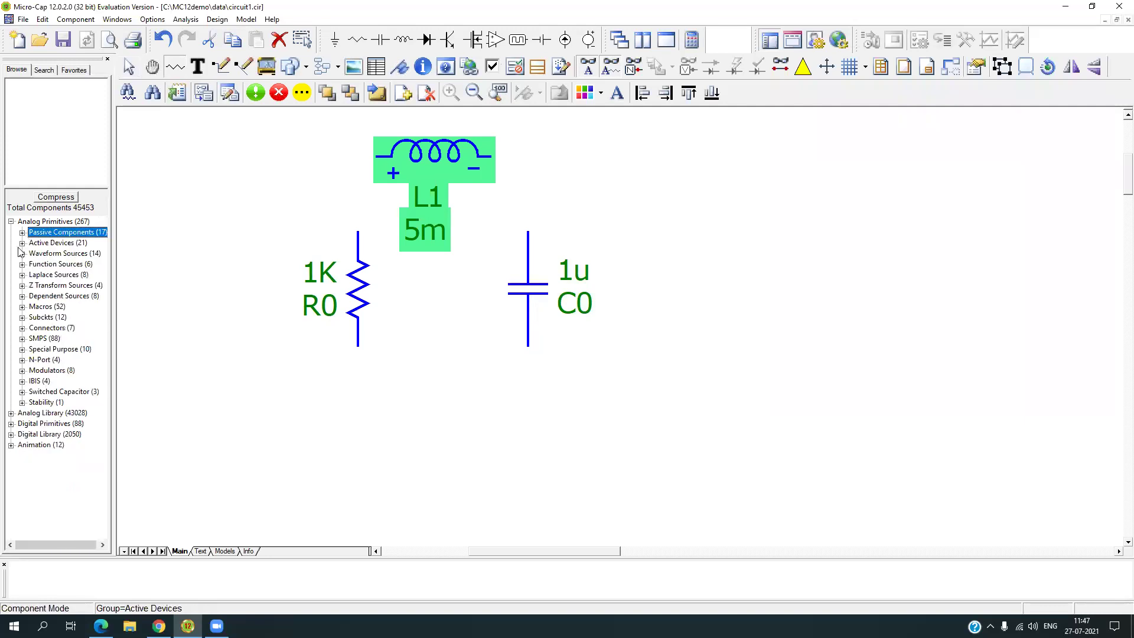
click(23, 244)
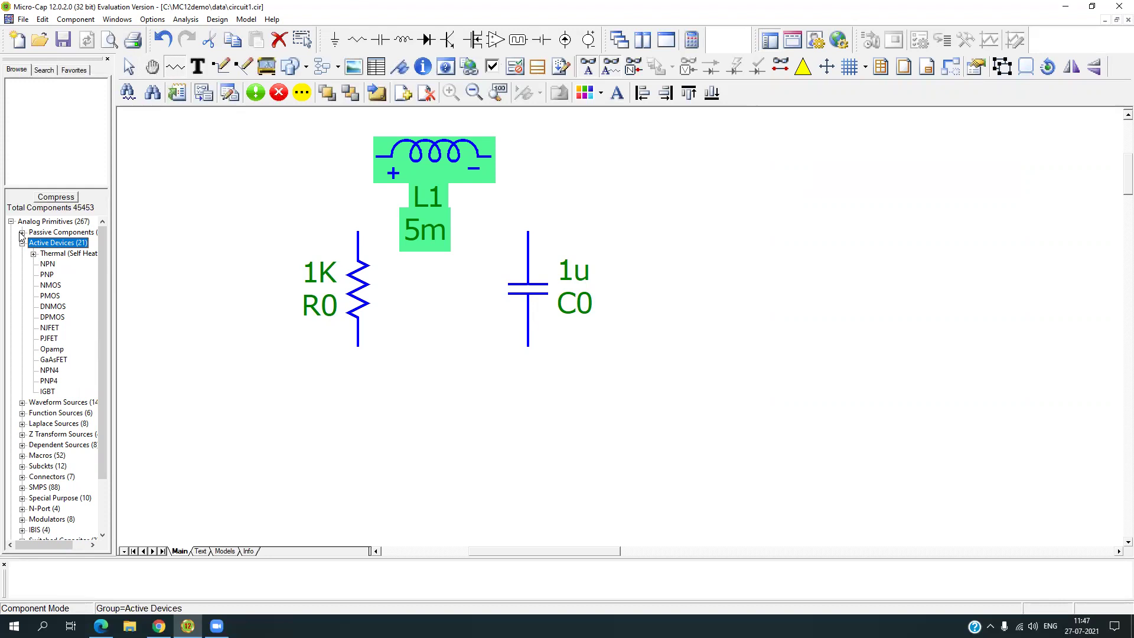
click(23, 243)
double_click(50, 253)
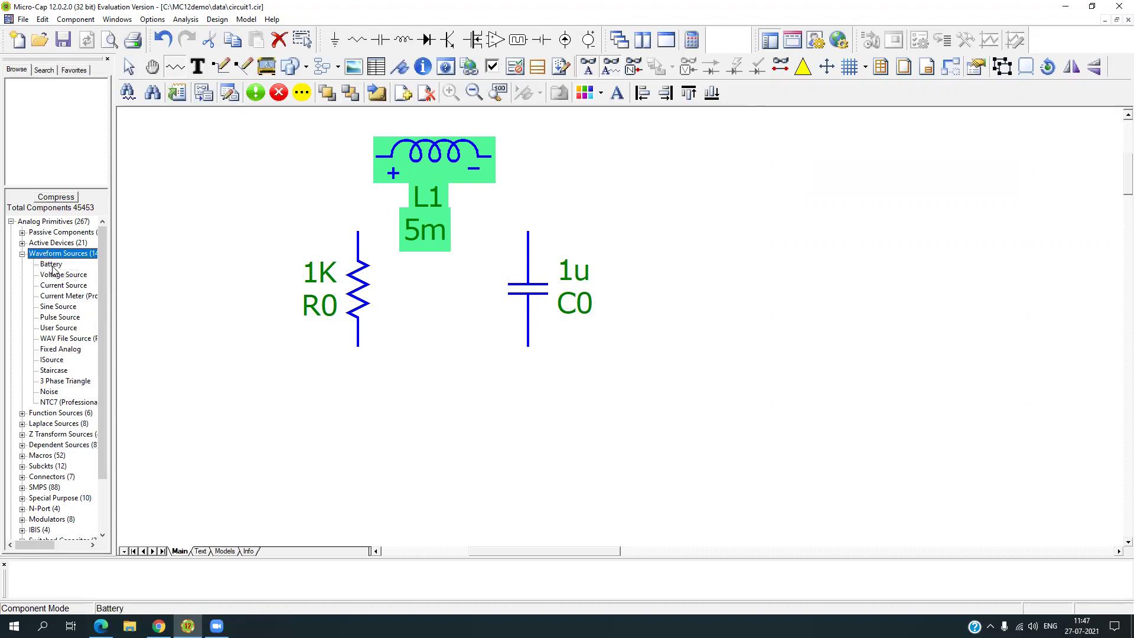
click(52, 265)
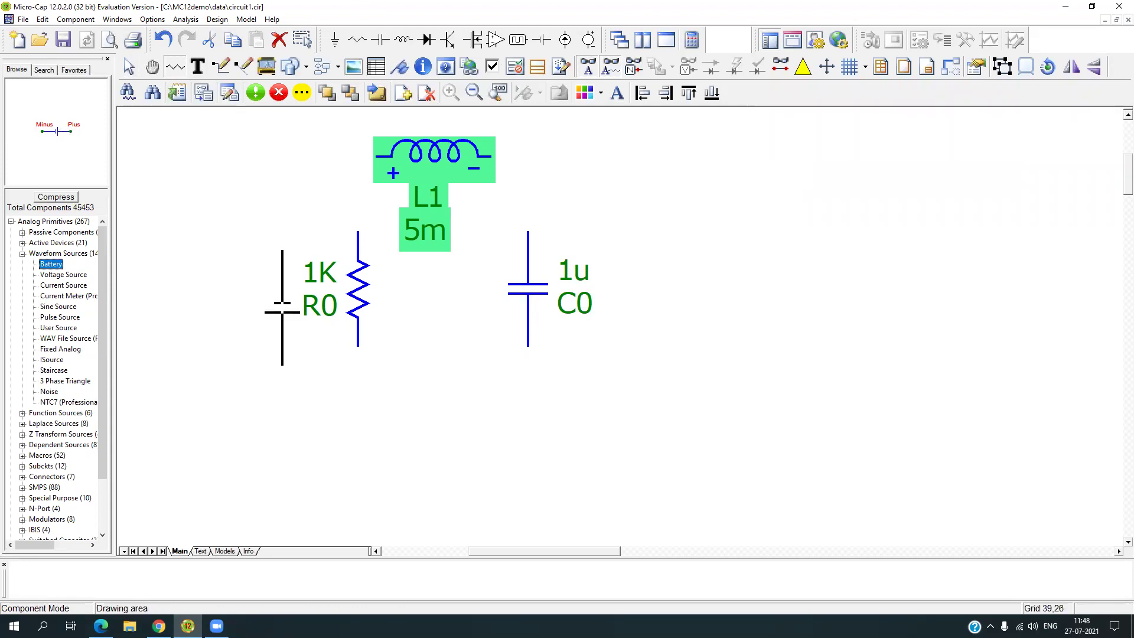
click(206, 230)
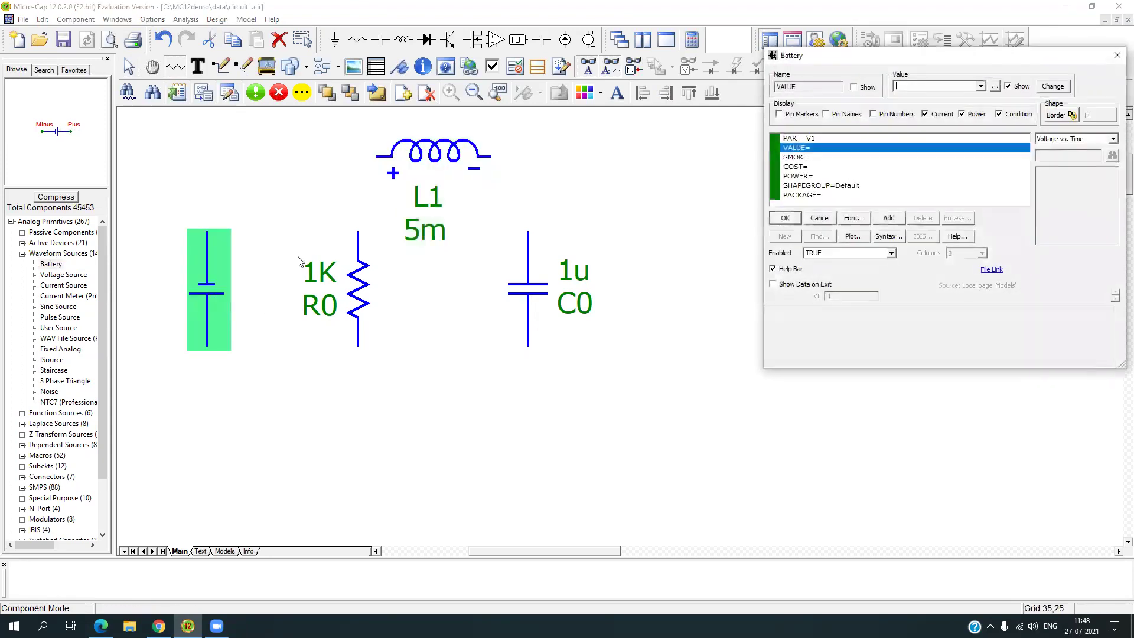
click(928, 87)
click(780, 218)
key(ctrl+e)
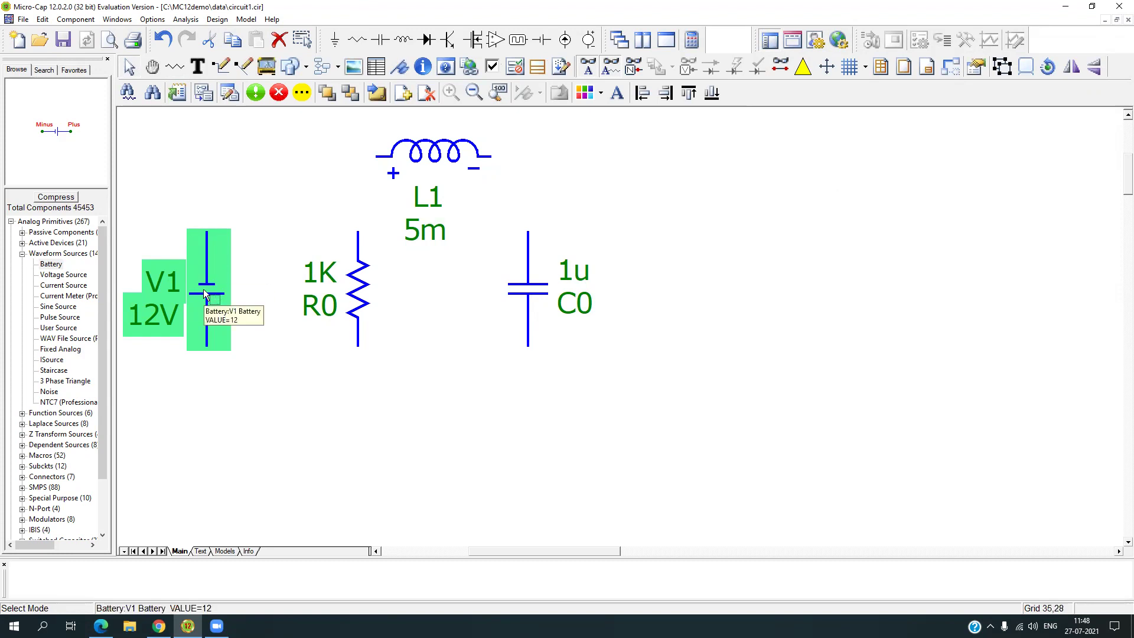
Open the battery's attributes and check its value and the options of its Enabled property
double_click(204, 289)
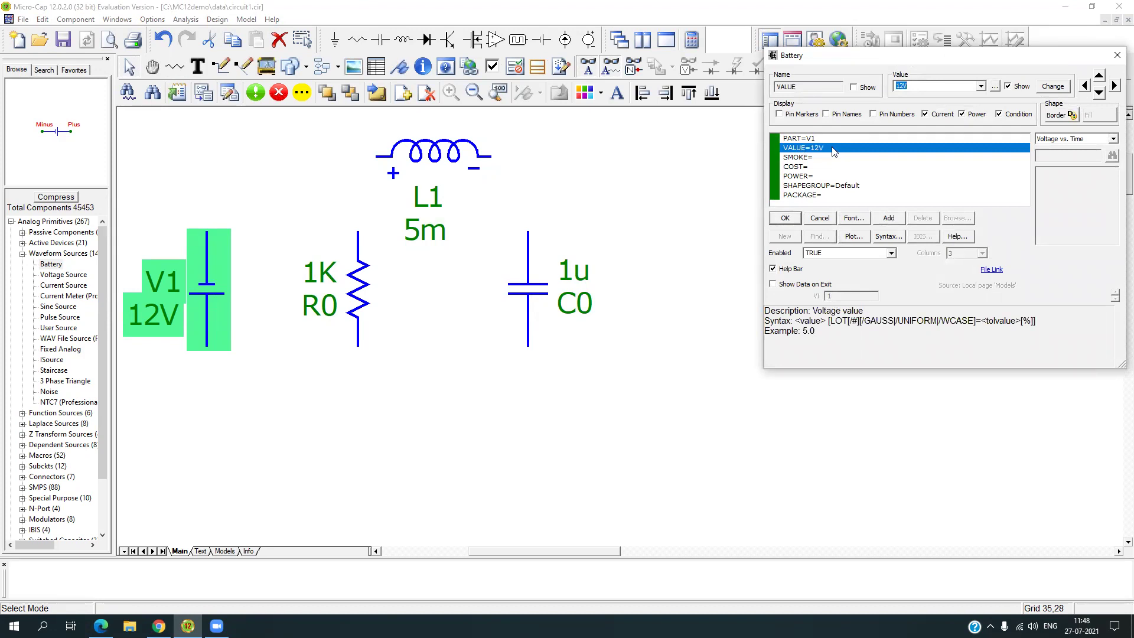
click(892, 253)
click(873, 285)
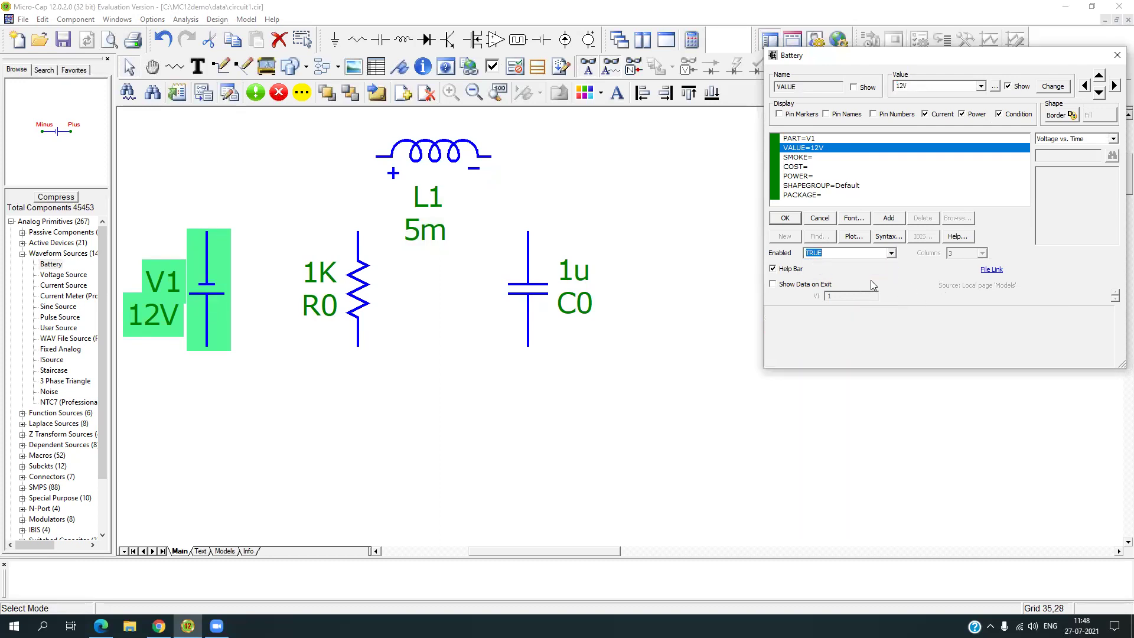